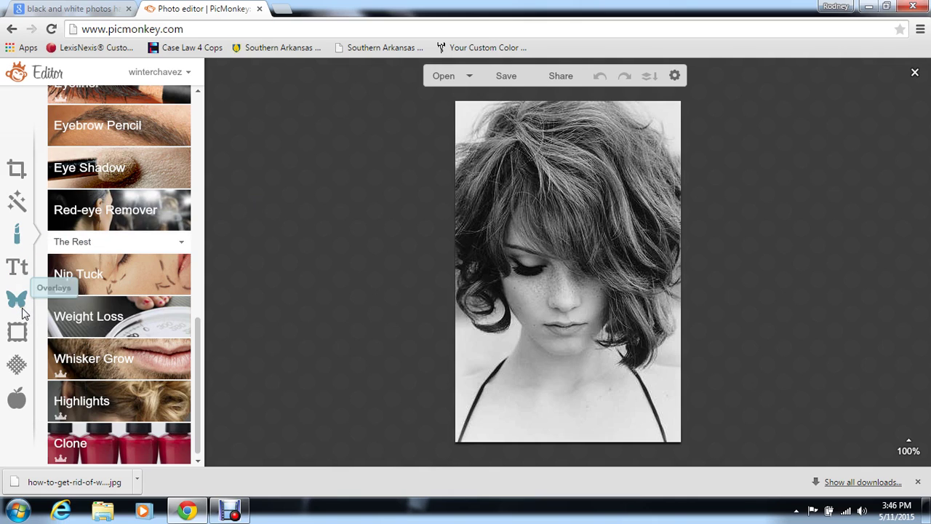
Choose a darkened reddish highlight colour, c85839, in the hair Highlights settings.
left_click(89, 407)
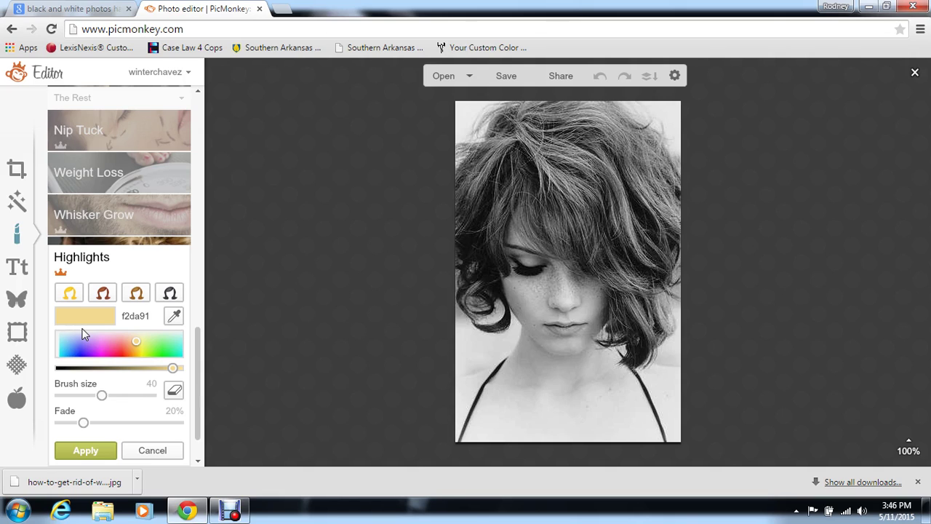
left_click(122, 350)
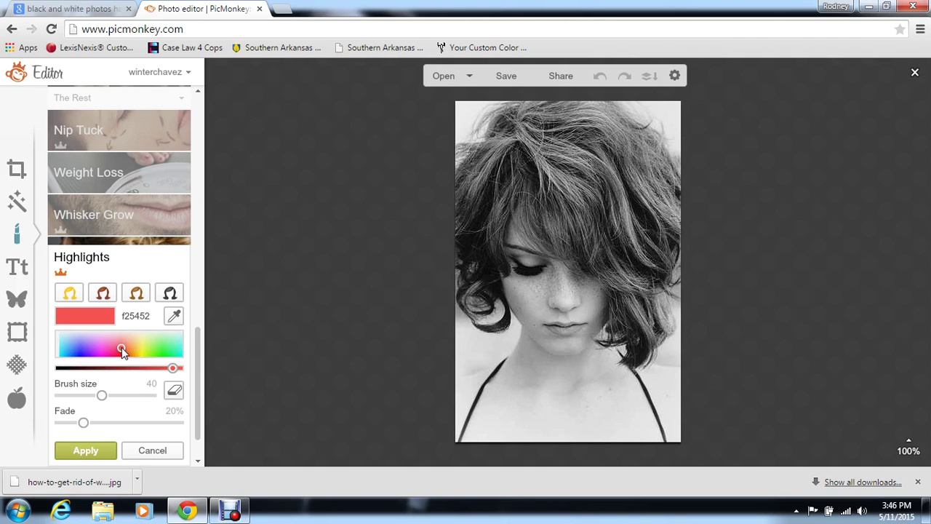
mouse_move(164, 369)
left_mouse_down()
mouse_move(137, 370)
mouse_move(153, 371)
mouse_move(126, 349)
left_mouse_up()
left_click(117, 347)
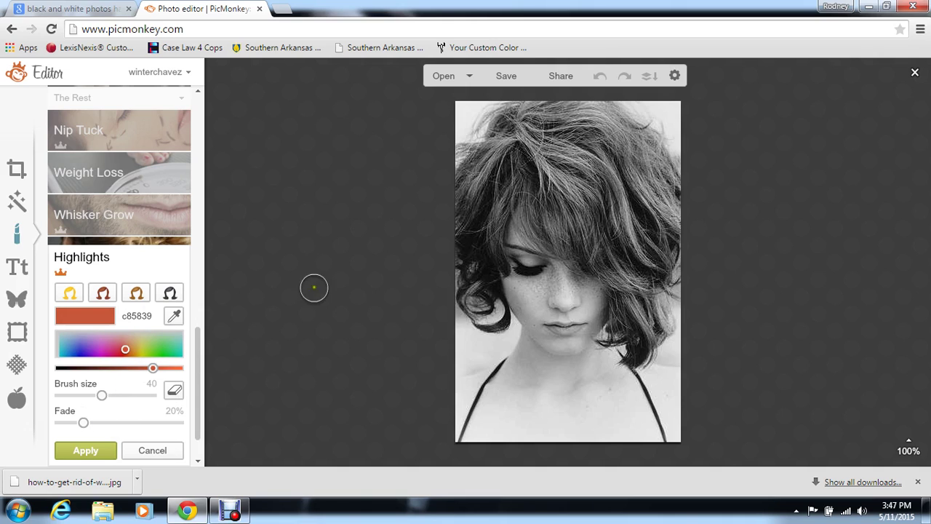
Paint the reddish tint over the hair with brush size 71 and lower the fade.
left_click(116, 395)
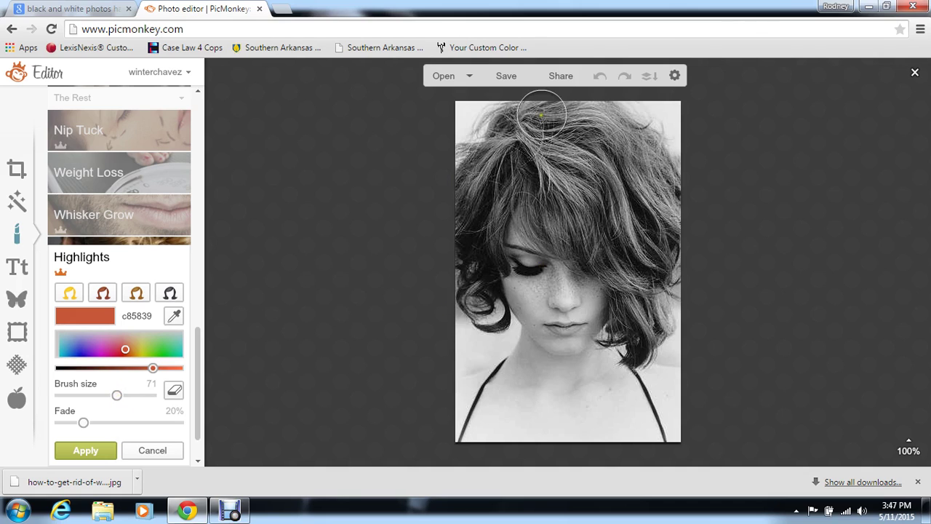
mouse_move(523, 124)
left_mouse_down()
mouse_move(467, 193)
mouse_move(468, 243)
mouse_move(499, 179)
mouse_move(543, 153)
mouse_move(618, 195)
mouse_move(653, 233)
mouse_move(653, 263)
mouse_move(646, 240)
mouse_move(659, 185)
mouse_move(668, 212)
mouse_move(661, 155)
mouse_move(649, 158)
mouse_move(611, 115)
mouse_move(551, 120)
mouse_move(594, 145)
mouse_move(538, 135)
mouse_move(528, 106)
mouse_move(485, 176)
mouse_move(491, 233)
mouse_move(471, 300)
mouse_move(494, 314)
mouse_move(534, 210)
mouse_move(568, 234)
mouse_move(541, 180)
mouse_move(622, 275)
mouse_move(636, 307)
mouse_move(627, 328)
mouse_move(642, 346)
mouse_move(652, 324)
mouse_move(635, 287)
mouse_move(668, 263)
mouse_move(673, 244)
mouse_move(657, 216)
mouse_move(658, 162)
mouse_move(635, 146)
mouse_move(479, 167)
left_mouse_up()
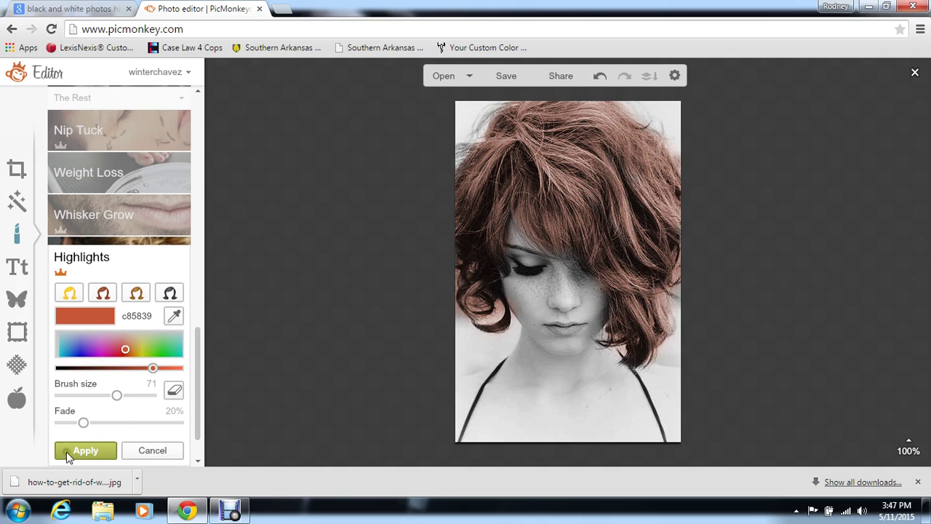
left_click_drag(123, 424, 87, 431)
Apply the reddish highlight and start a new hair pass in pale yellow.
left_click(89, 457)
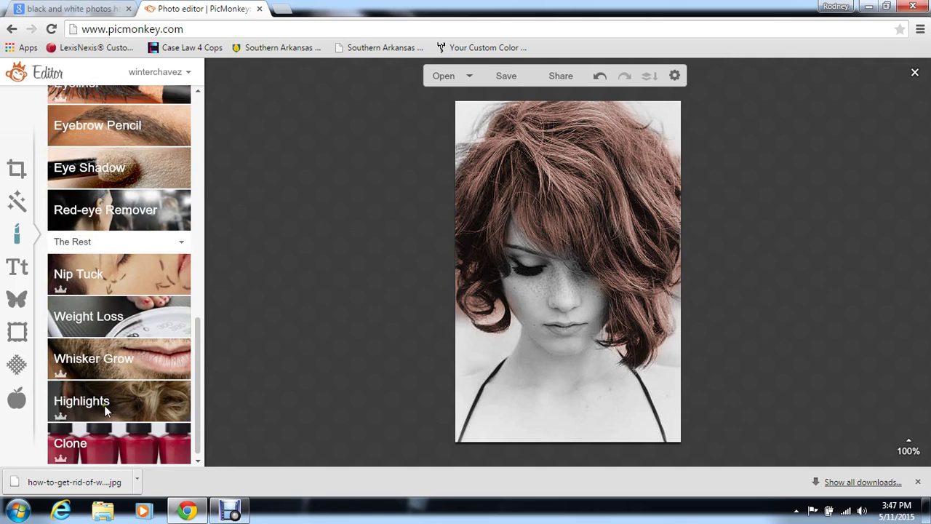
left_click(105, 405)
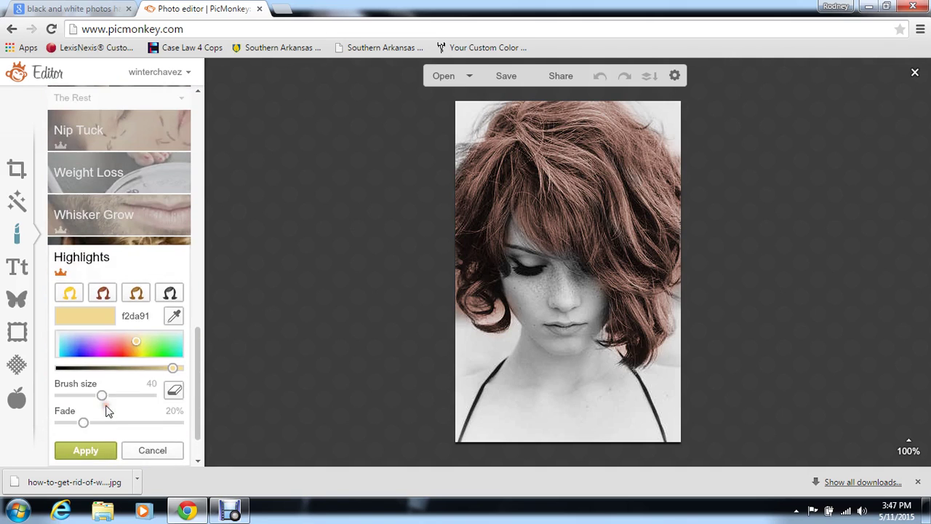
left_click(137, 342)
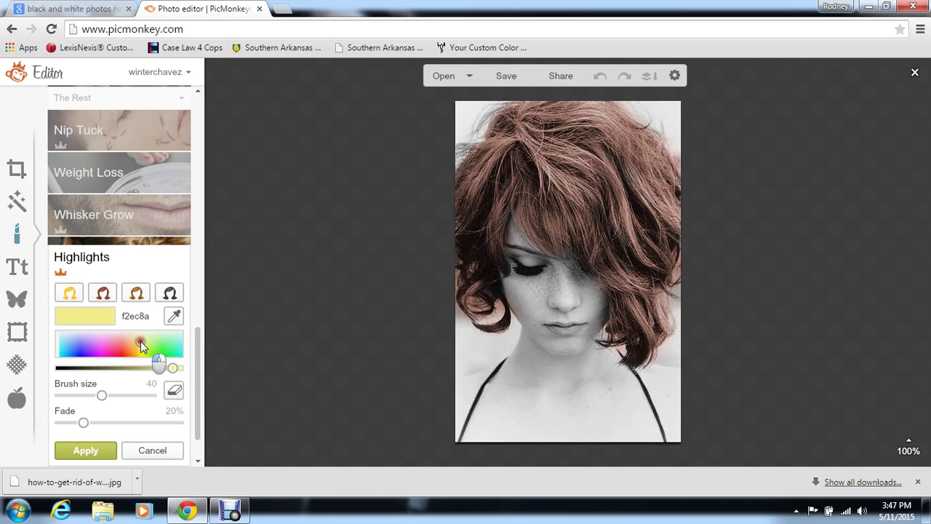
left_click(140, 341)
Brush pale yellow across the hair at brush size 115, raise the fade slightly, and apply.
mouse_move(556, 149)
left_mouse_down()
mouse_move(597, 175)
mouse_move(638, 247)
left_mouse_up()
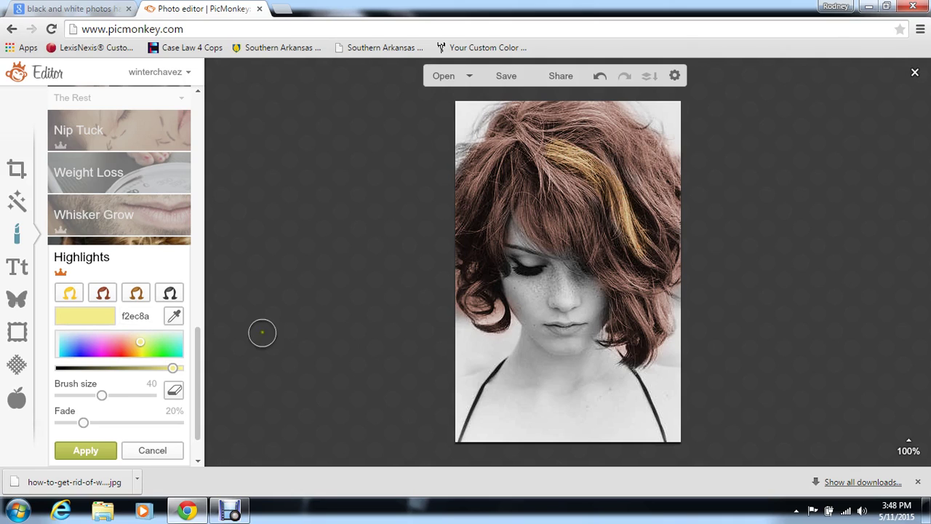
left_click(130, 395)
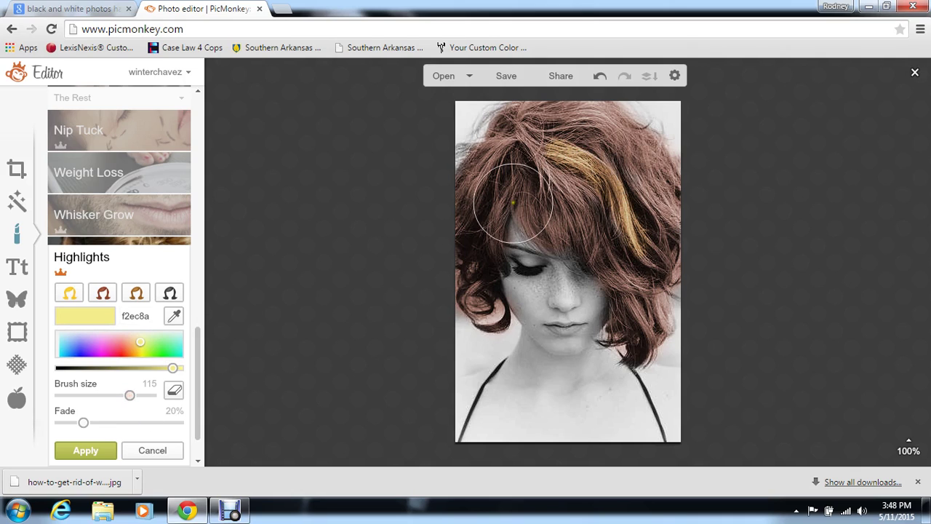
mouse_move(545, 168)
left_mouse_down()
mouse_move(562, 194)
mouse_move(546, 199)
mouse_move(550, 207)
mouse_move(581, 211)
mouse_move(631, 251)
mouse_move(642, 326)
mouse_move(640, 257)
mouse_move(652, 226)
mouse_move(642, 185)
mouse_move(607, 146)
mouse_move(566, 131)
mouse_move(531, 135)
mouse_move(587, 127)
mouse_move(629, 138)
mouse_move(653, 185)
mouse_move(506, 161)
mouse_move(516, 133)
mouse_move(471, 208)
mouse_move(476, 248)
mouse_move(464, 289)
mouse_move(472, 321)
mouse_move(469, 288)
mouse_move(516, 250)
mouse_move(607, 281)
mouse_move(633, 349)
mouse_move(458, 336)
left_mouse_up()
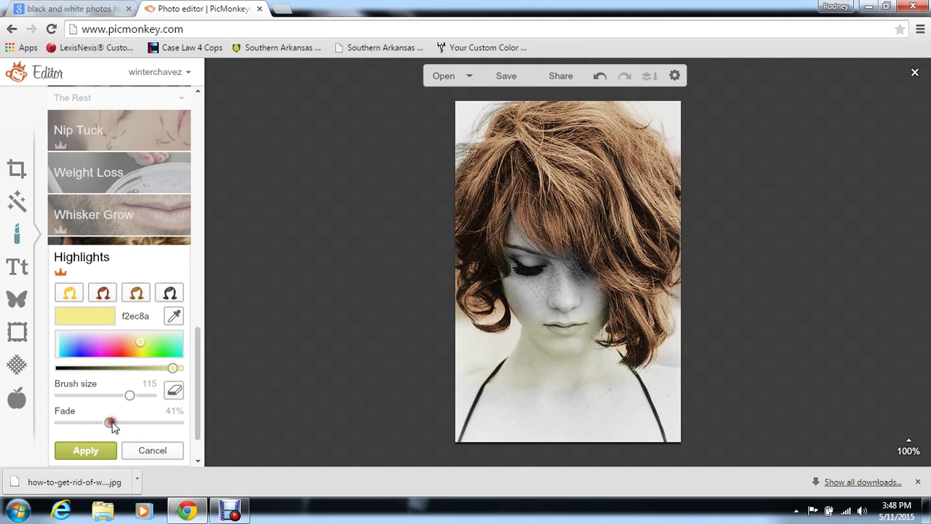
left_click_drag(113, 425, 113, 426)
left_click(97, 451)
Start another Highlights pass with red darkened to a deep red-brown, 631905.
left_click(106, 408)
left_click(124, 356)
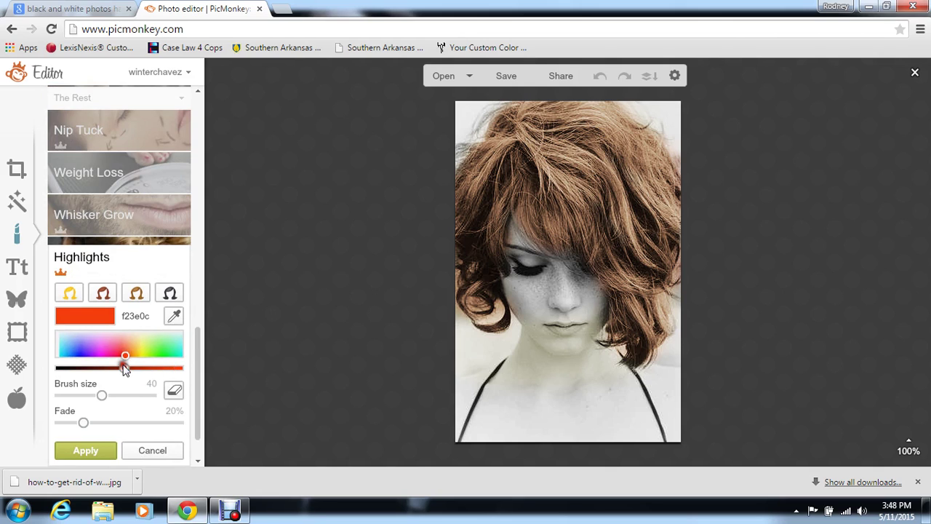
left_click_drag(125, 369, 110, 370)
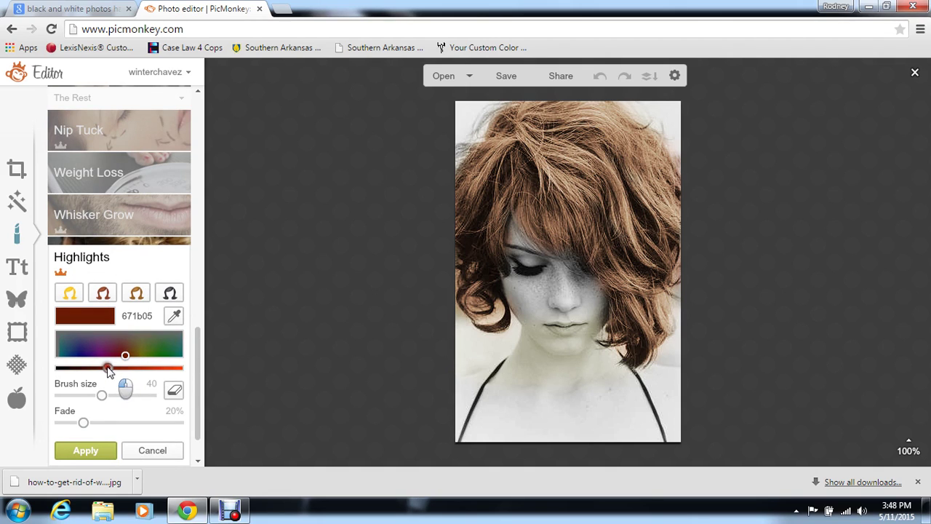
left_click_drag(105, 367, 107, 367)
Paint the dark red over the hair, set the fade to 35%, and apply.
mouse_move(531, 146)
left_mouse_down()
mouse_move(541, 152)
mouse_move(537, 128)
mouse_move(618, 116)
mouse_move(634, 131)
mouse_move(656, 192)
mouse_move(656, 231)
mouse_move(642, 252)
mouse_move(618, 174)
mouse_move(557, 170)
mouse_move(547, 188)
mouse_move(549, 213)
mouse_move(595, 231)
mouse_move(641, 287)
mouse_move(634, 340)
mouse_move(567, 219)
mouse_move(512, 170)
mouse_move(472, 228)
mouse_move(482, 315)
mouse_move(461, 201)
mouse_move(476, 174)
mouse_move(522, 146)
mouse_move(512, 132)
mouse_move(560, 138)
mouse_move(554, 117)
mouse_move(613, 126)
mouse_move(621, 140)
mouse_move(653, 148)
mouse_move(647, 186)
mouse_move(563, 227)
mouse_move(651, 249)
mouse_move(663, 283)
mouse_move(658, 305)
mouse_move(641, 333)
mouse_move(624, 333)
mouse_move(644, 249)
mouse_move(686, 245)
mouse_move(547, 122)
mouse_move(500, 125)
mouse_move(553, 184)
left_mouse_up()
left_click(97, 424)
left_click(96, 423)
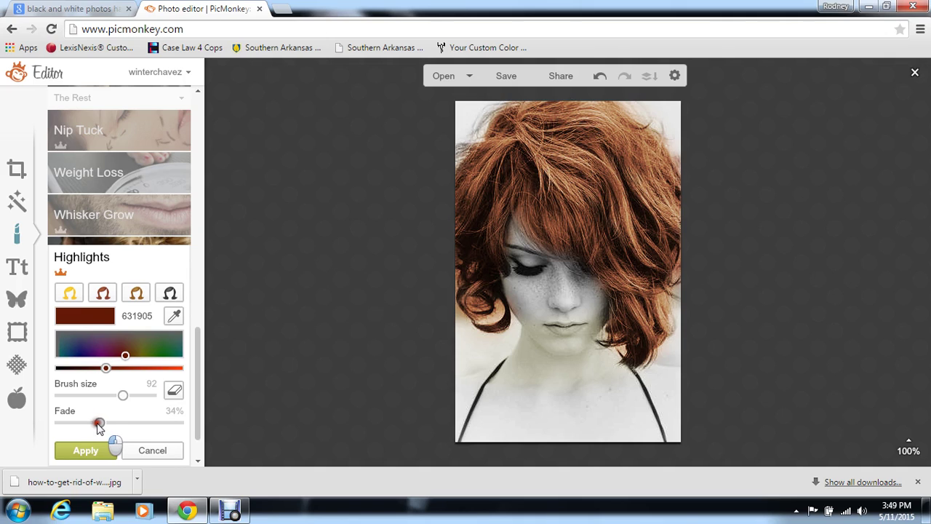
left_click_drag(98, 423, 99, 422)
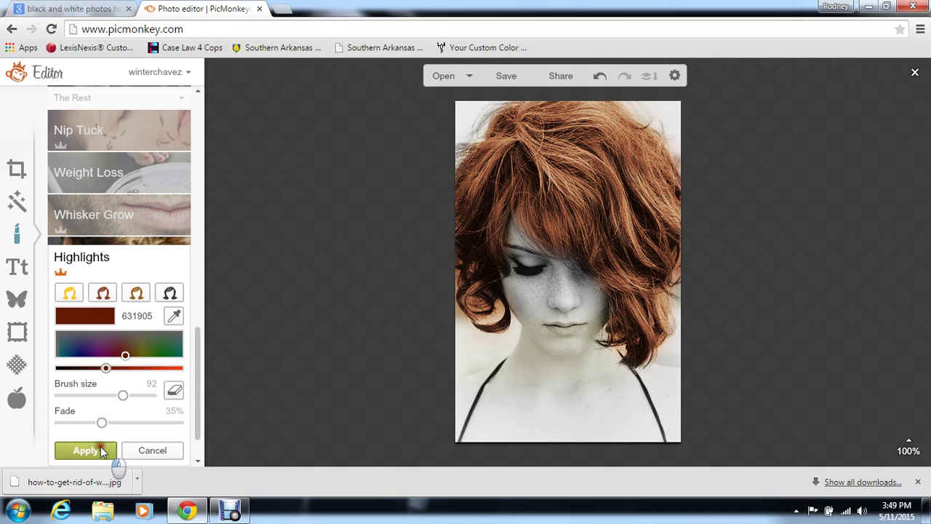
left_click(102, 450)
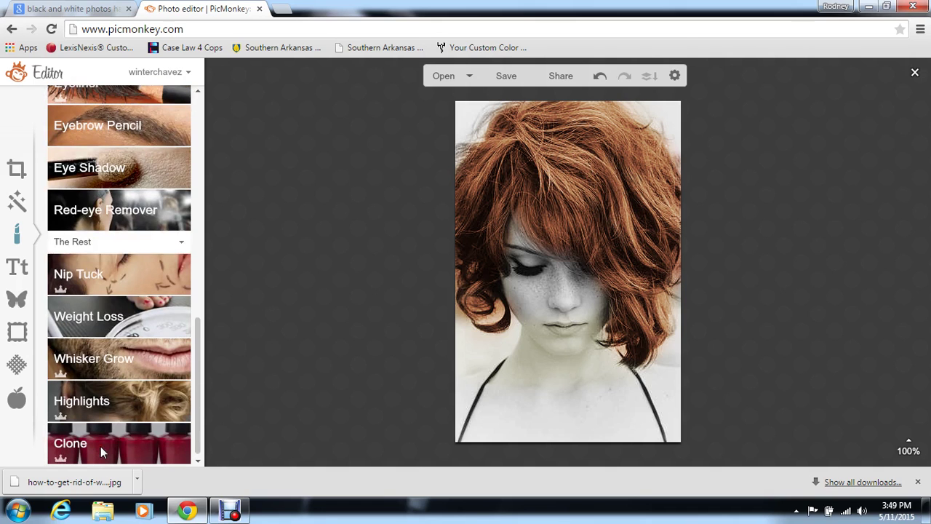
Undo the hair colouring and start a new highlight with a darkened brown swatch, 936739.
left_click(596, 77)
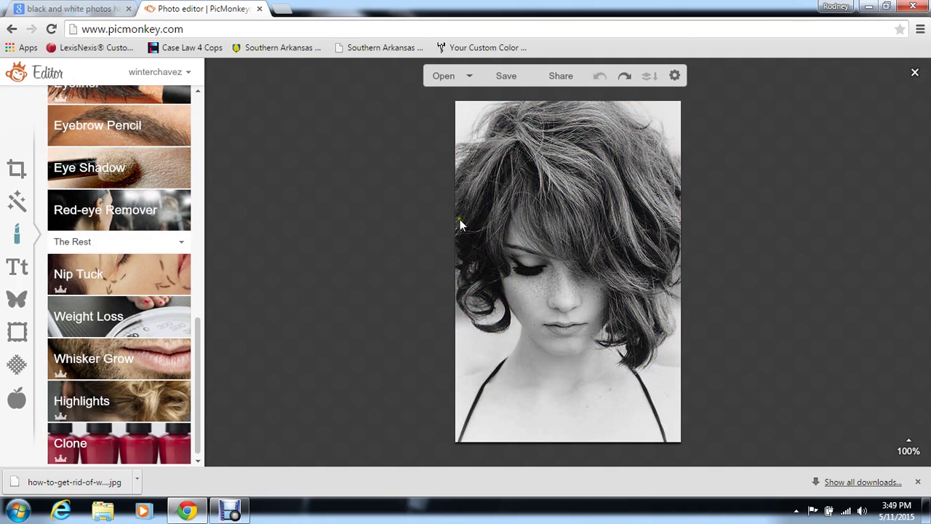
left_click(163, 391)
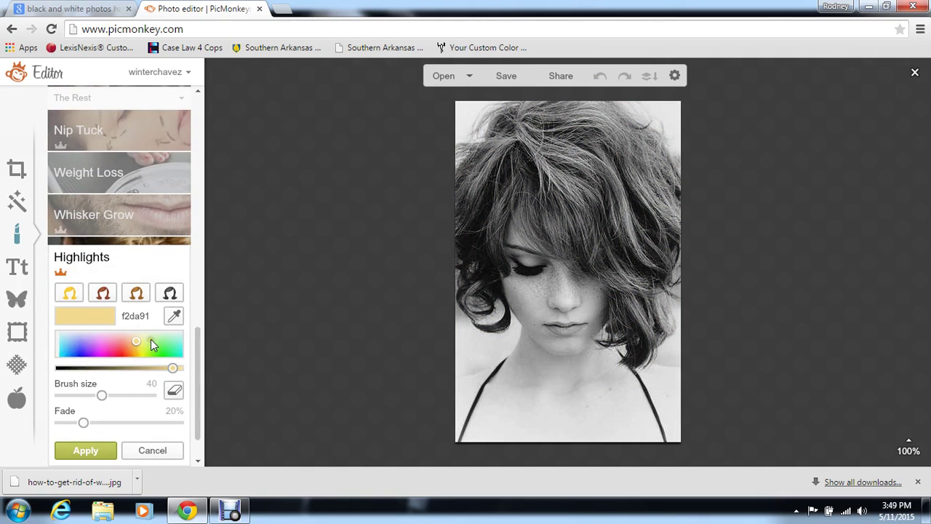
left_click(136, 294)
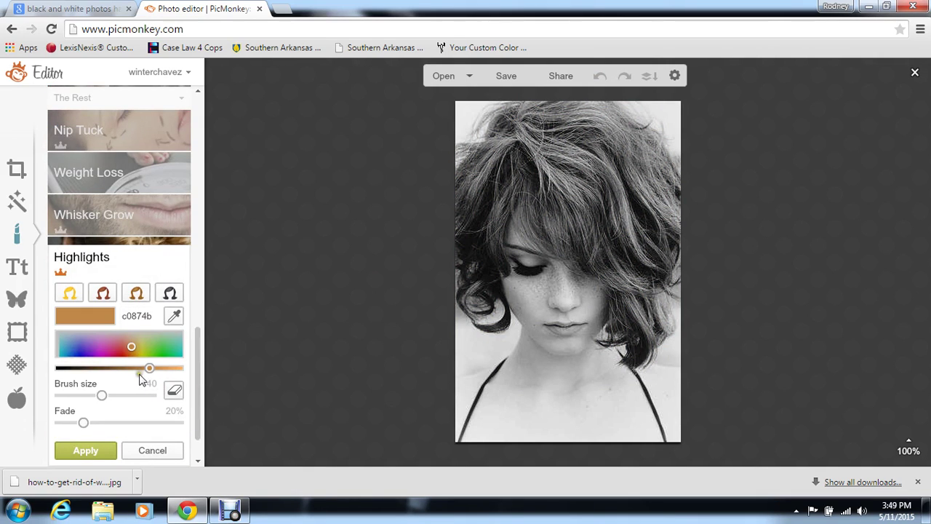
left_click(136, 369)
left_click_drag(134, 369, 127, 370)
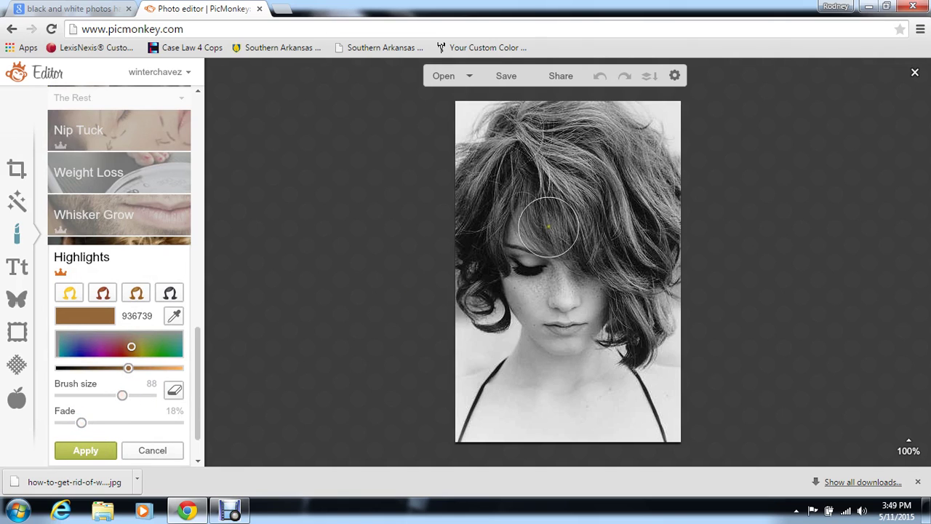
Paint the brown over the top and upper-left hair and lower the fade to 10%.
mouse_move(538, 138)
left_mouse_down()
mouse_move(645, 155)
mouse_move(646, 165)
mouse_move(570, 125)
mouse_move(536, 117)
mouse_move(599, 119)
mouse_move(660, 192)
mouse_move(646, 269)
mouse_move(615, 213)
mouse_move(564, 170)
mouse_move(551, 170)
mouse_move(559, 210)
mouse_move(535, 205)
mouse_move(608, 257)
mouse_move(639, 307)
mouse_move(640, 335)
mouse_move(649, 328)
mouse_move(652, 318)
mouse_move(647, 332)
mouse_move(626, 332)
mouse_move(518, 127)
mouse_move(469, 176)
mouse_move(480, 312)
mouse_move(472, 231)
mouse_move(483, 198)
mouse_move(513, 159)
mouse_move(535, 168)
mouse_move(533, 149)
mouse_move(509, 131)
mouse_move(590, 125)
mouse_move(635, 149)
mouse_move(665, 187)
mouse_move(649, 313)
left_mouse_up()
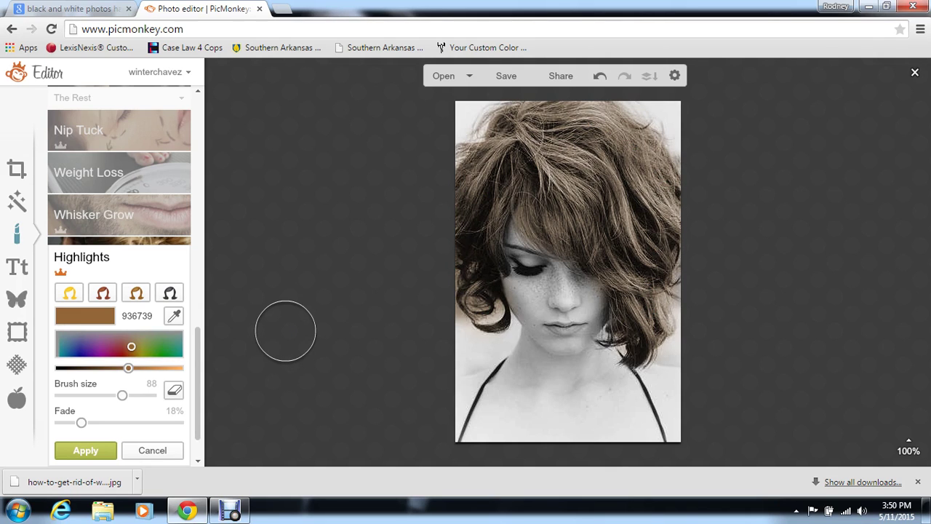
mouse_move(494, 176)
left_mouse_down()
mouse_move(478, 233)
mouse_move(437, 269)
left_mouse_up()
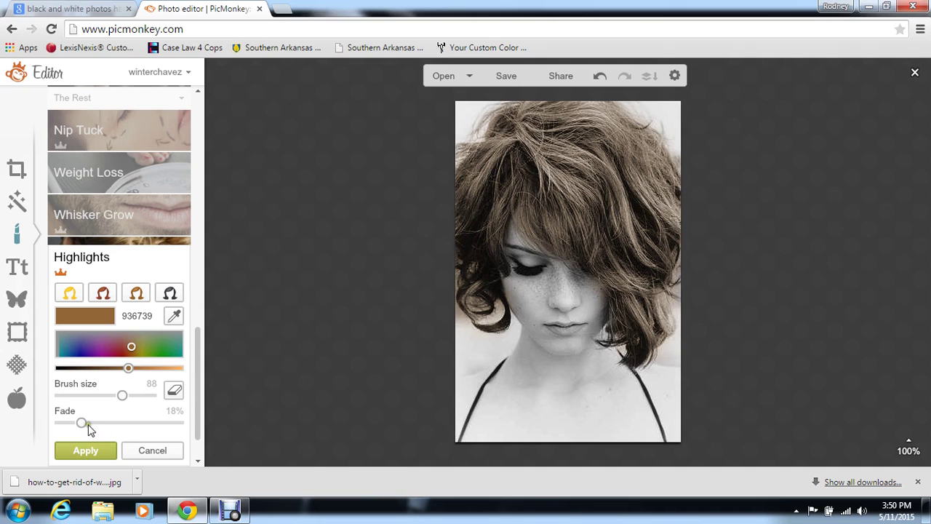
left_click_drag(84, 424, 79, 424)
Apply the brown highlight and begin a new pass in pale yellow, edf27e.
left_click(91, 446)
left_click(98, 409)
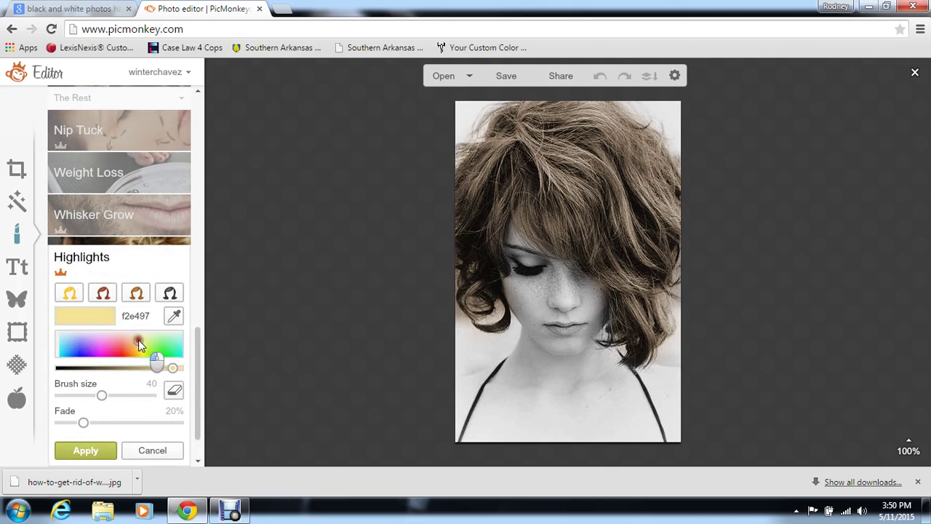
left_click_drag(139, 340, 141, 343)
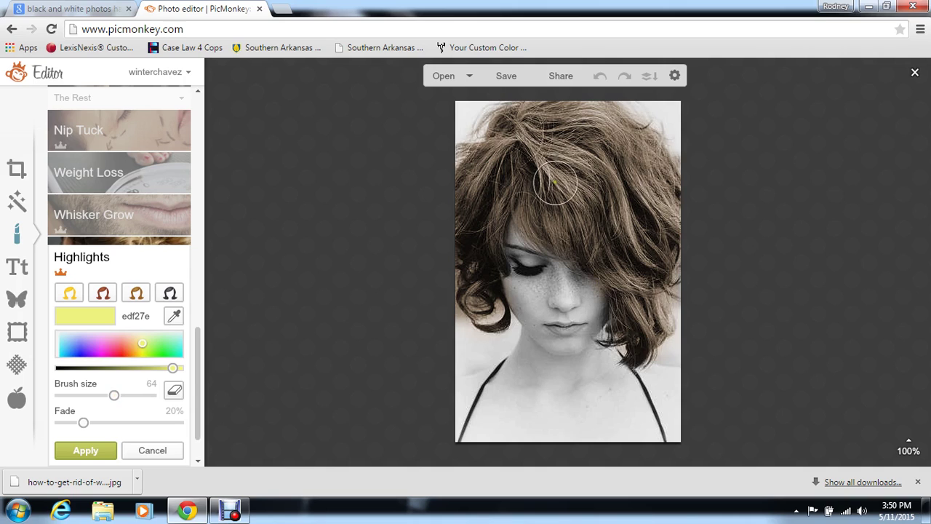
Brush pale yellow streaks across the hair with an enlarged brush.
mouse_move(518, 142)
left_mouse_down()
mouse_move(553, 171)
mouse_move(623, 200)
mouse_move(645, 255)
left_mouse_up()
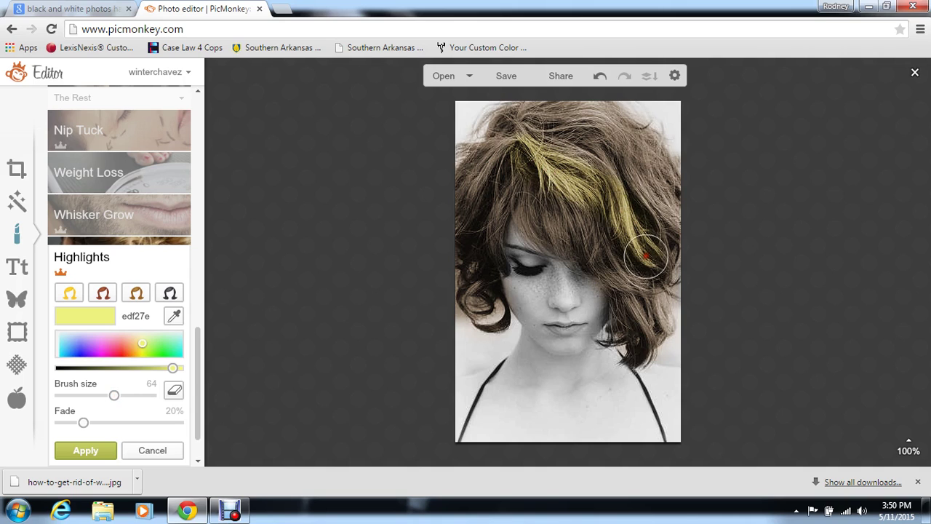
left_click(136, 395)
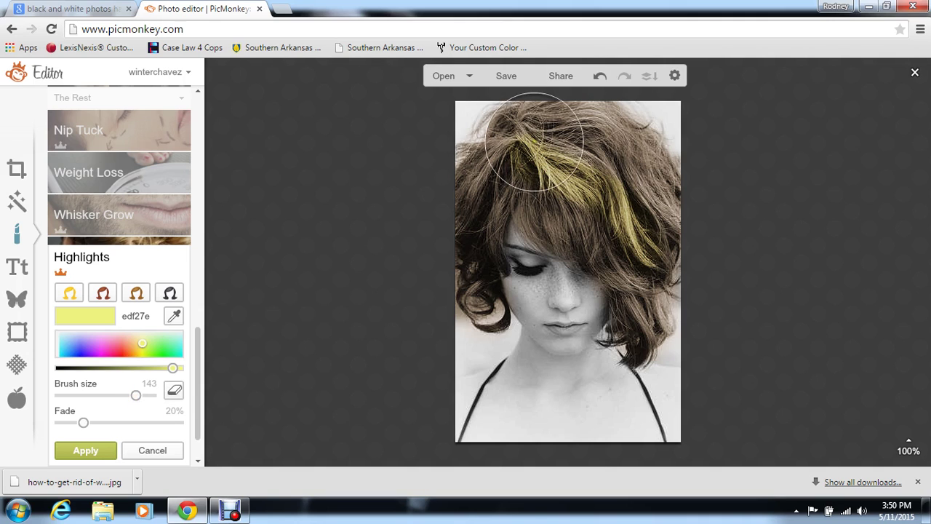
mouse_move(514, 125)
left_mouse_down()
mouse_move(561, 147)
mouse_move(593, 148)
mouse_move(608, 163)
mouse_move(674, 309)
mouse_move(650, 316)
mouse_move(612, 229)
mouse_move(524, 163)
mouse_move(473, 165)
mouse_move(477, 208)
mouse_move(457, 233)
mouse_move(453, 307)
mouse_move(478, 183)
mouse_move(605, 125)
mouse_move(639, 149)
mouse_move(659, 195)
mouse_move(653, 319)
mouse_move(652, 213)
mouse_move(593, 219)
mouse_move(531, 127)
mouse_move(467, 252)
mouse_move(466, 320)
left_mouse_up()
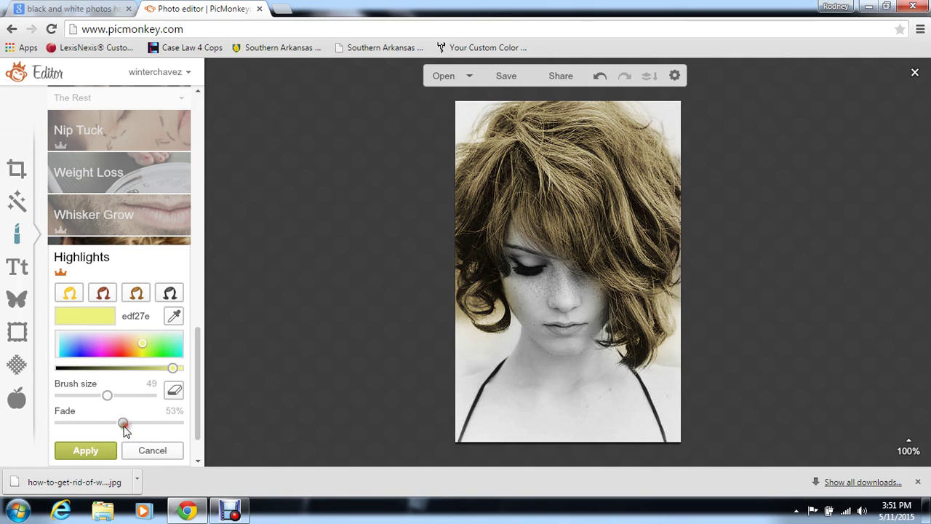
Apply the yellow highlight and start a fresh pass with a darkened brown-orange colour.
left_click(100, 449)
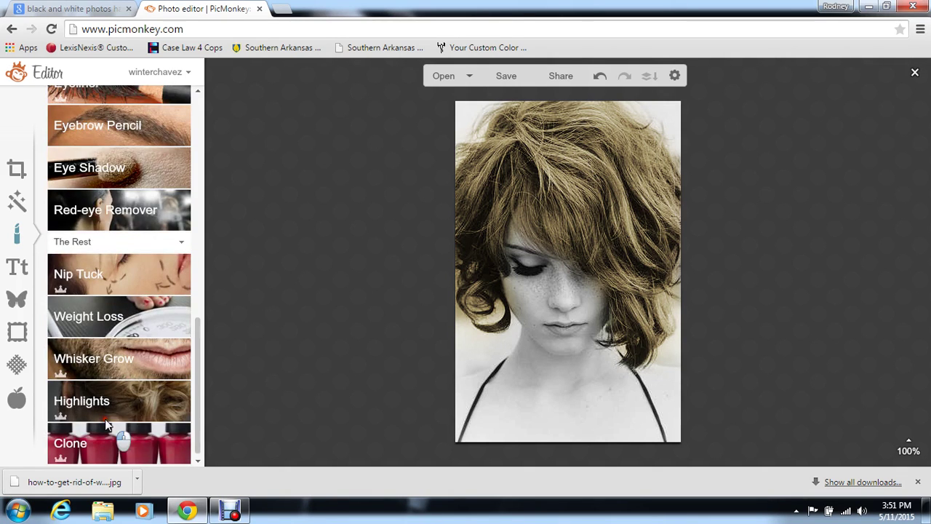
left_click(104, 424)
left_click(113, 367)
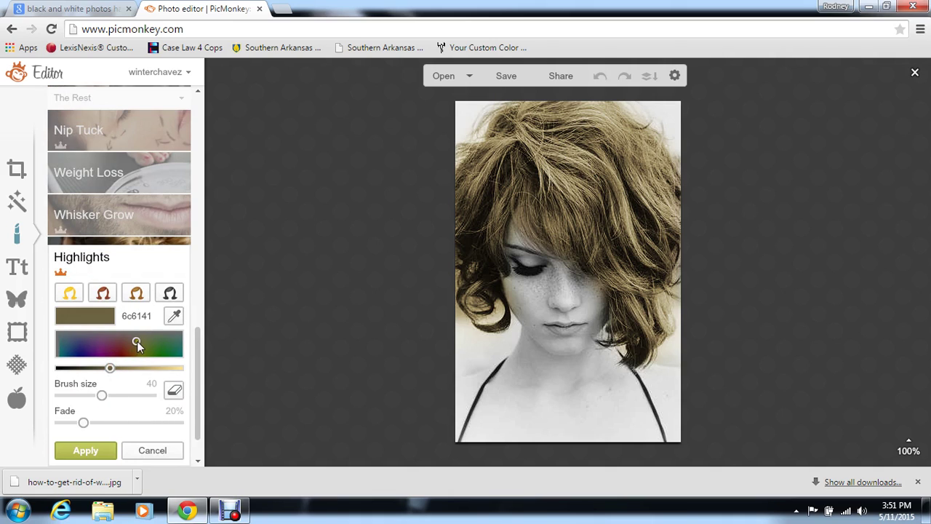
left_click_drag(136, 340, 133, 354)
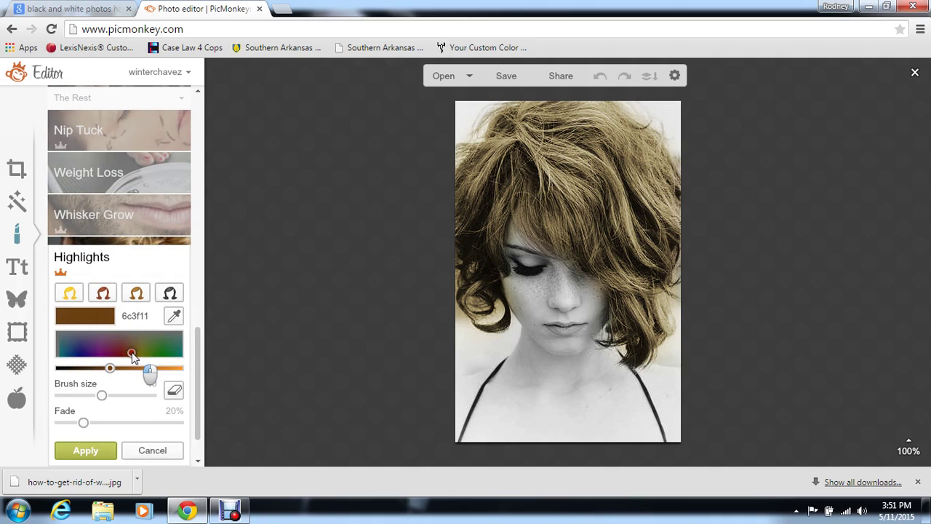
left_click_drag(109, 369, 101, 368)
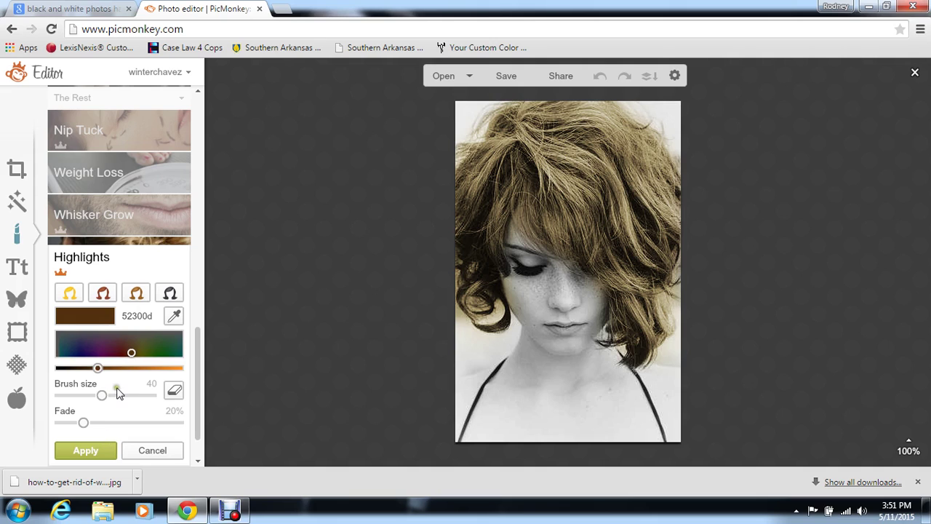
Paint brown over the whole head at brush size 75, then darken the colour to 2c1907.
left_click(118, 395)
left_click(541, 171)
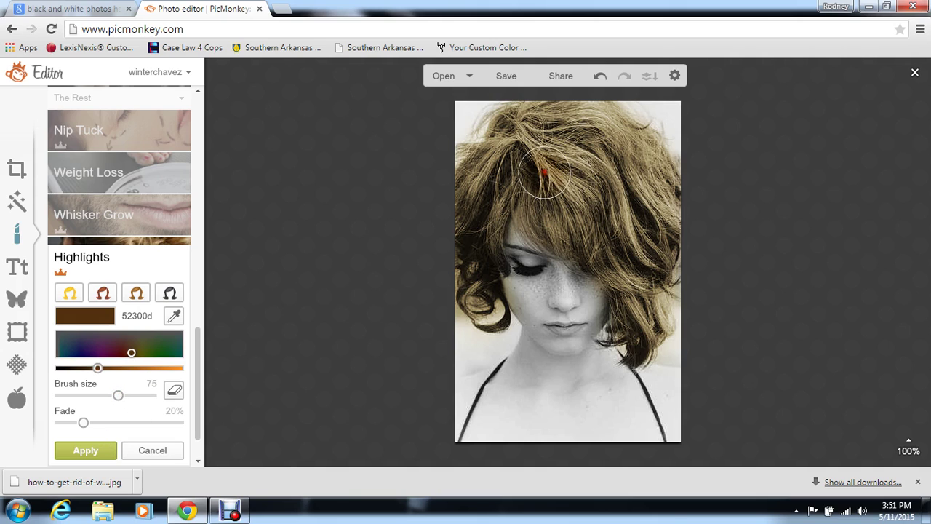
mouse_move(539, 168)
left_mouse_down()
mouse_move(517, 133)
mouse_move(535, 113)
mouse_move(598, 132)
mouse_move(589, 118)
mouse_move(603, 120)
mouse_move(647, 158)
mouse_move(661, 184)
mouse_move(658, 236)
mouse_move(621, 182)
mouse_move(551, 145)
mouse_move(605, 205)
mouse_move(632, 277)
mouse_move(607, 265)
mouse_move(583, 226)
mouse_move(536, 186)
mouse_move(551, 210)
mouse_move(643, 266)
mouse_move(651, 338)
mouse_move(630, 332)
left_mouse_up()
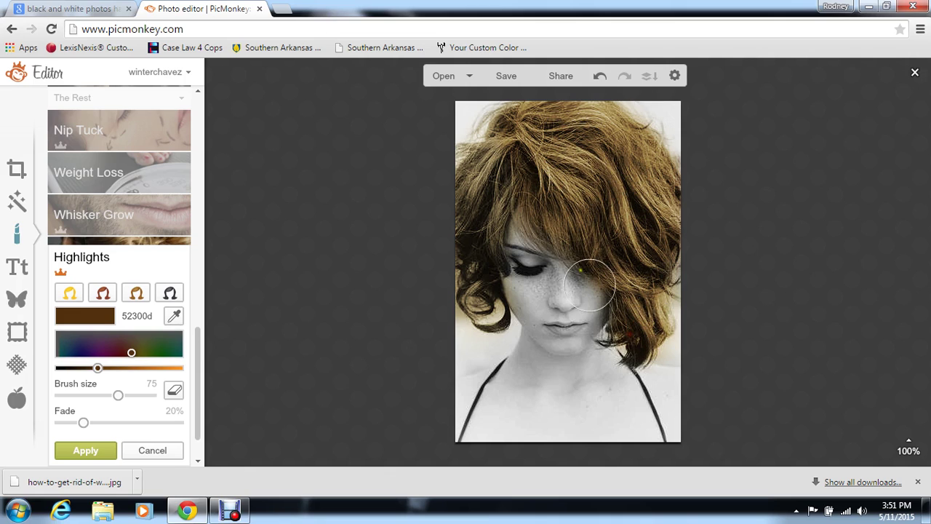
left_click_drag(581, 271, 537, 201)
mouse_move(515, 156)
left_mouse_down()
mouse_move(481, 210)
mouse_move(486, 263)
mouse_move(467, 221)
mouse_move(480, 169)
mouse_move(510, 161)
mouse_move(505, 131)
mouse_move(559, 126)
mouse_move(610, 143)
mouse_move(445, 249)
mouse_move(488, 233)
mouse_move(478, 269)
mouse_move(493, 266)
mouse_move(472, 274)
mouse_move(496, 328)
mouse_move(481, 298)
mouse_move(486, 225)
mouse_move(508, 205)
mouse_move(549, 226)
left_mouse_up()
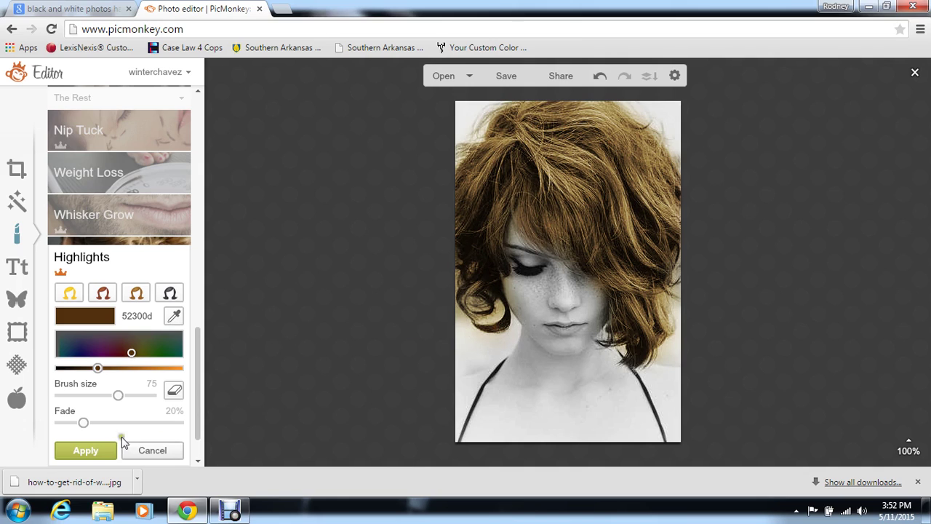
left_click(87, 369)
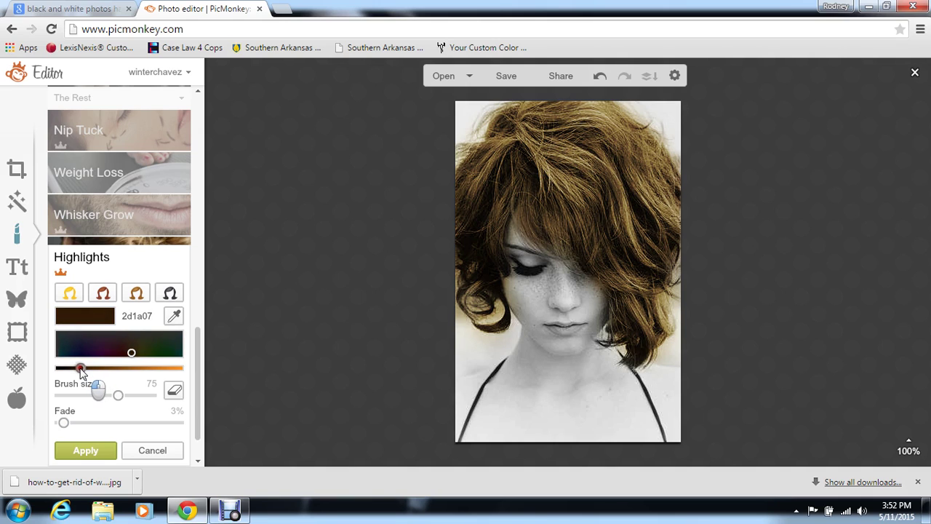
left_click_drag(81, 369, 78, 368)
Apply the brown highlights, then undo them to restore the plain black-and-white portrait.
left_click(85, 450)
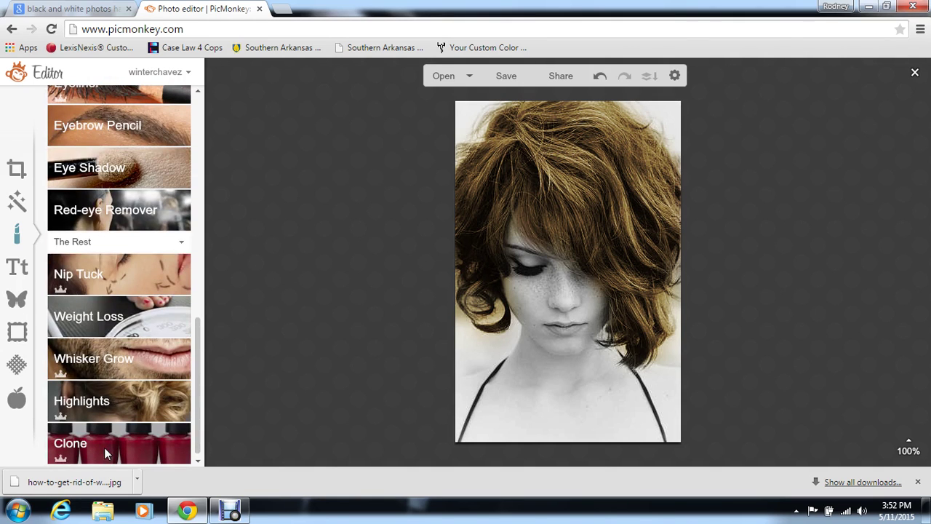
left_click(598, 76)
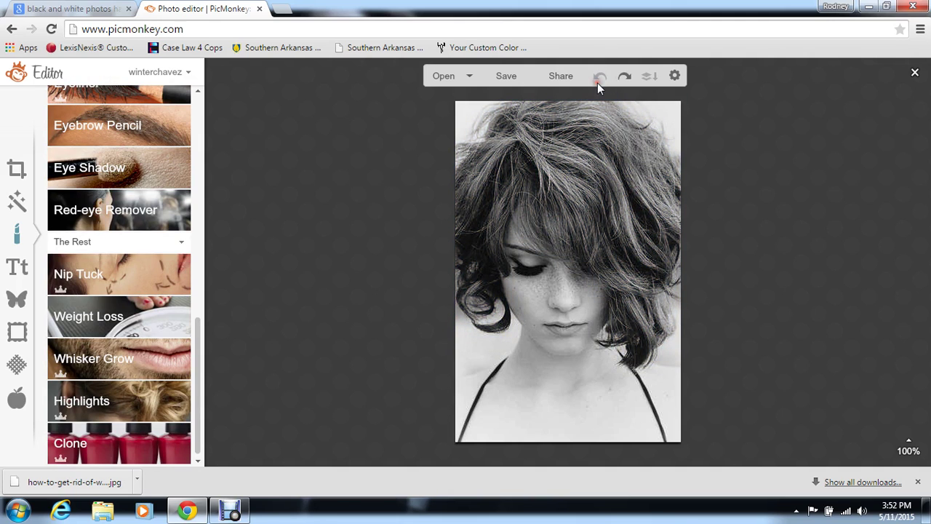
left_click(18, 300)
Add the hair colour chart image from Desktop > swatches as your own overlay.
left_click(119, 148)
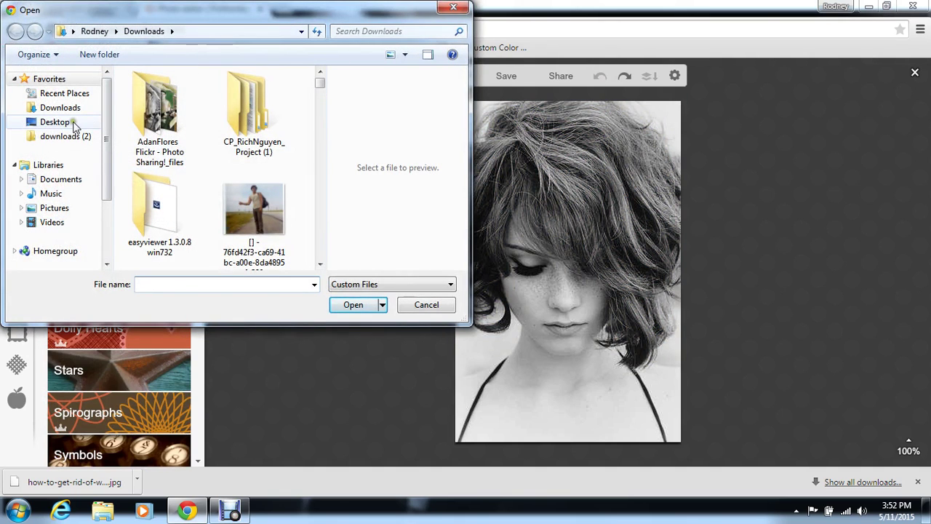
left_click(66, 122)
left_click_drag(324, 116, 324, 193)
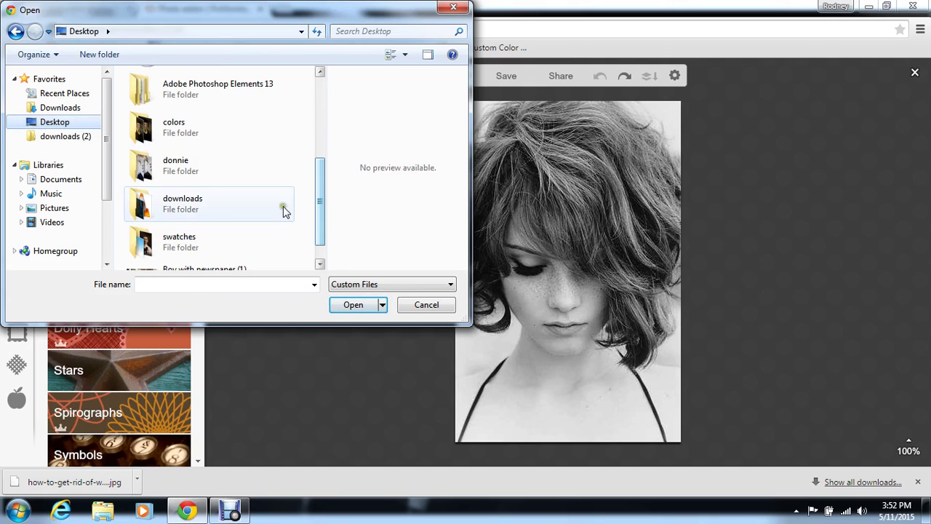
left_click(218, 241)
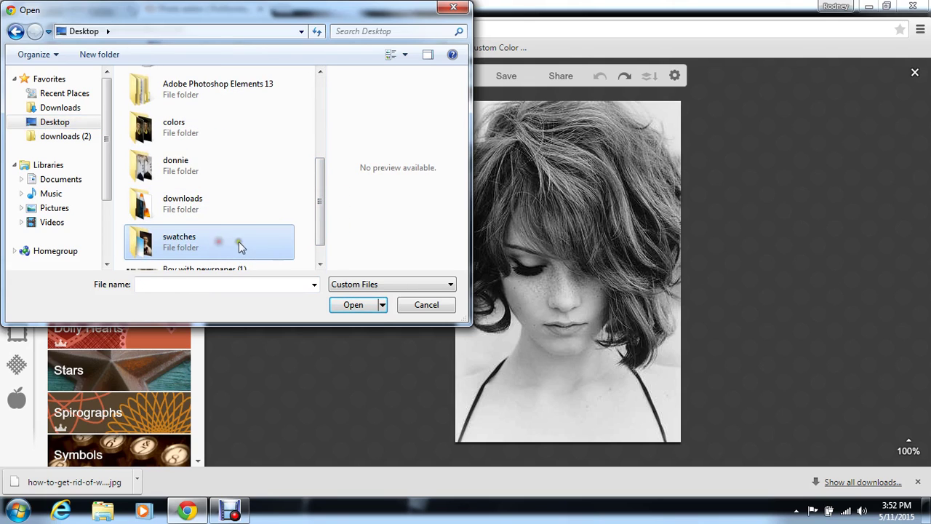
left_click(367, 310)
left_click_drag(319, 265, 319, 266)
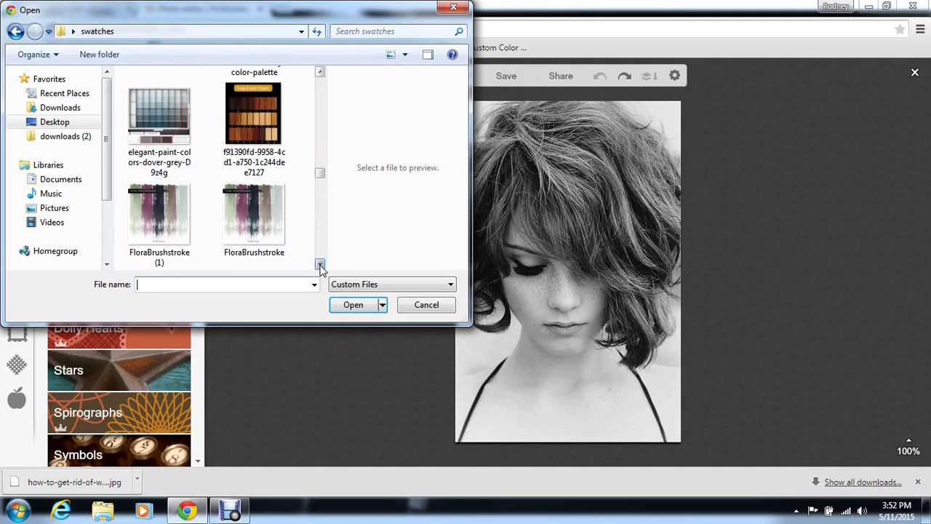
left_click(253, 120)
left_click(364, 312)
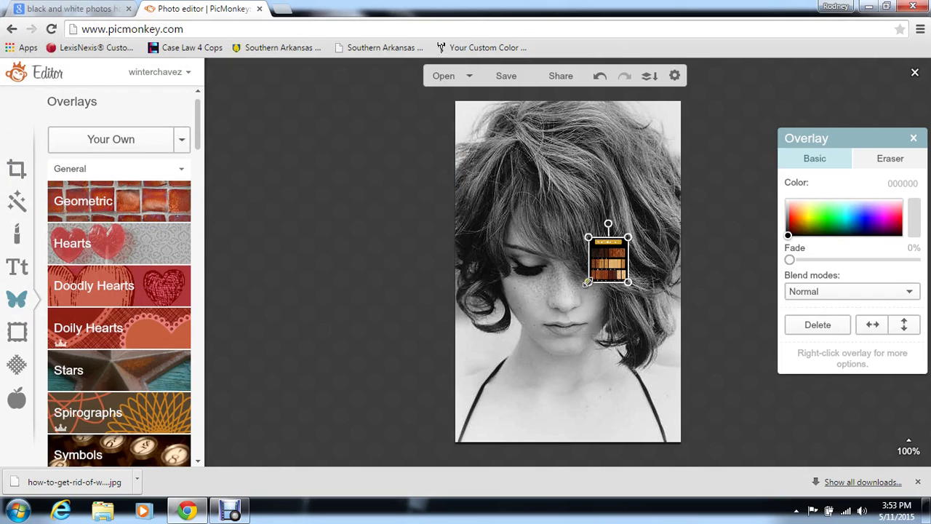
Resize the hair colour chart overlay and place it at the bottom centre, below the chin.
left_click_drag(587, 282, 521, 359)
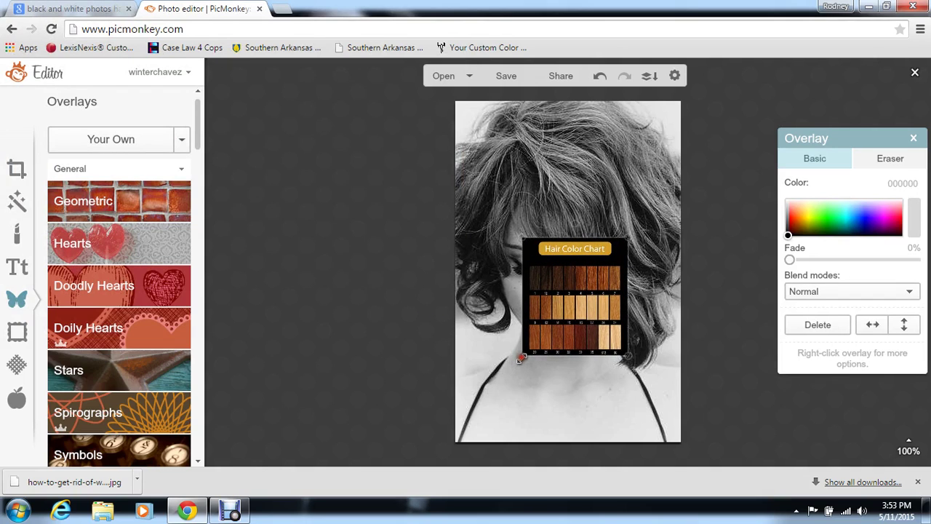
left_click_drag(577, 274, 567, 342)
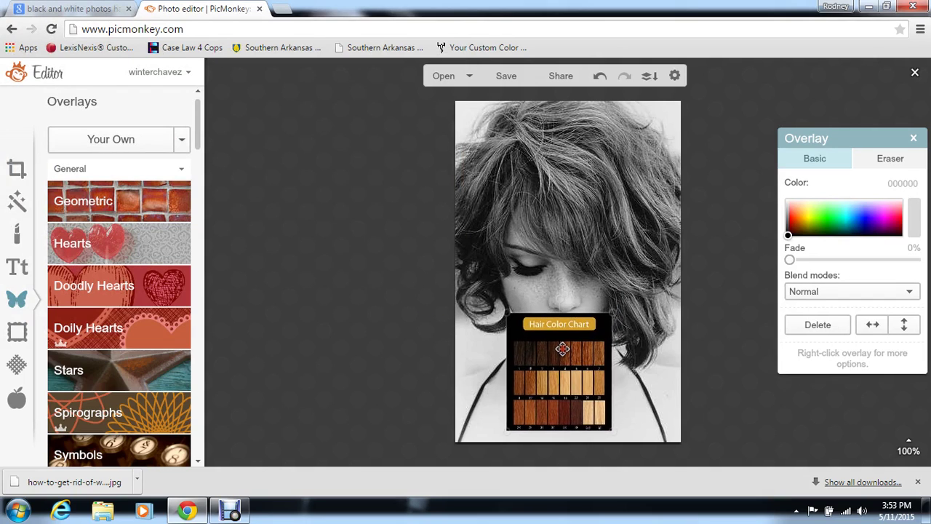
mouse_move(562, 349)
left_mouse_down()
mouse_move(563, 370)
mouse_move(561, 355)
left_mouse_up()
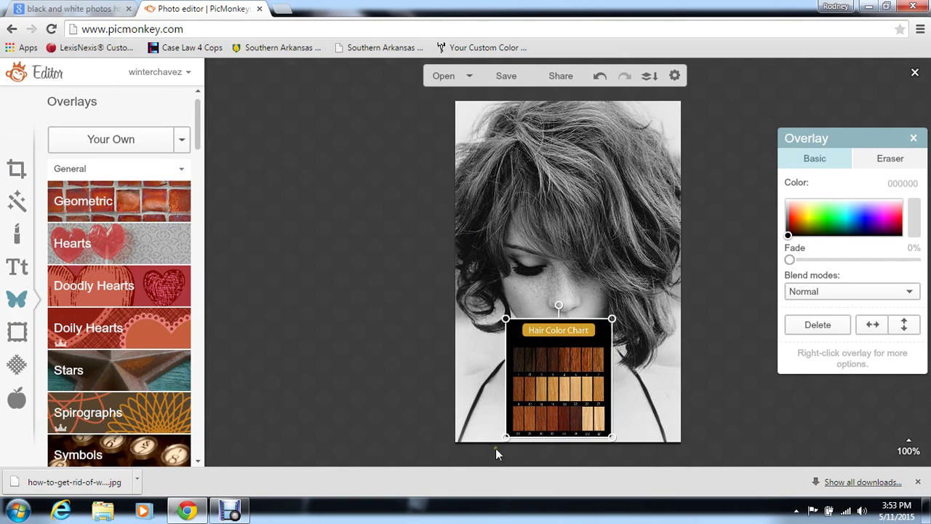
left_click_drag(504, 437, 514, 431)
left_click_drag(569, 377, 558, 384)
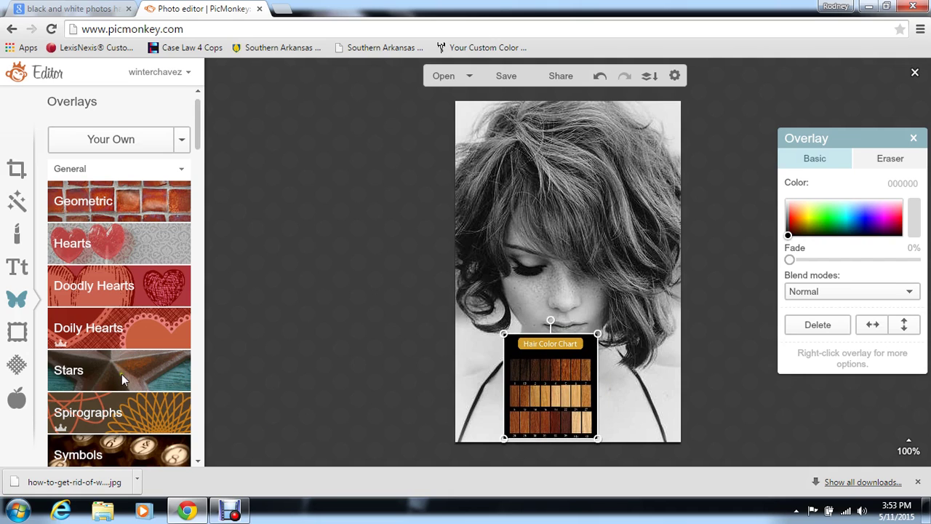
In Touch Up Highlights, sample reddish-brown 712f12 from the hair colour chart.
left_click(17, 234)
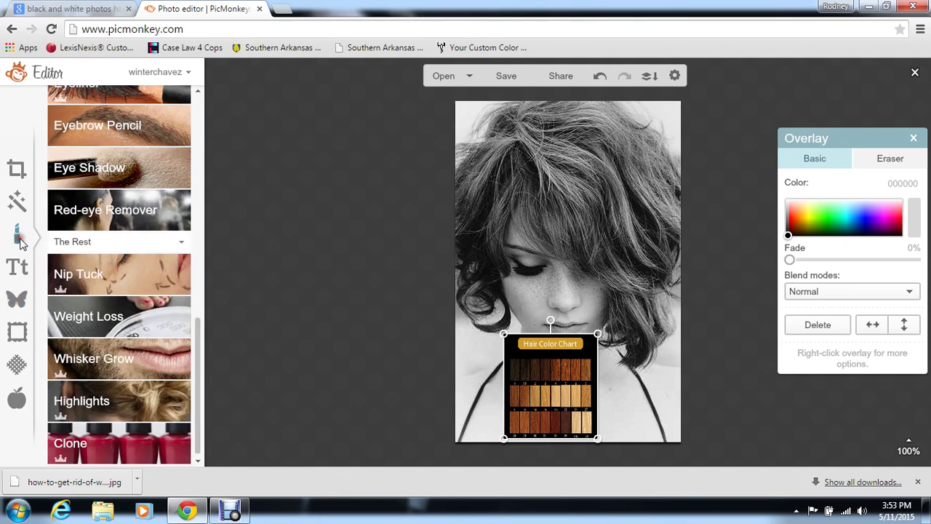
left_click(122, 401)
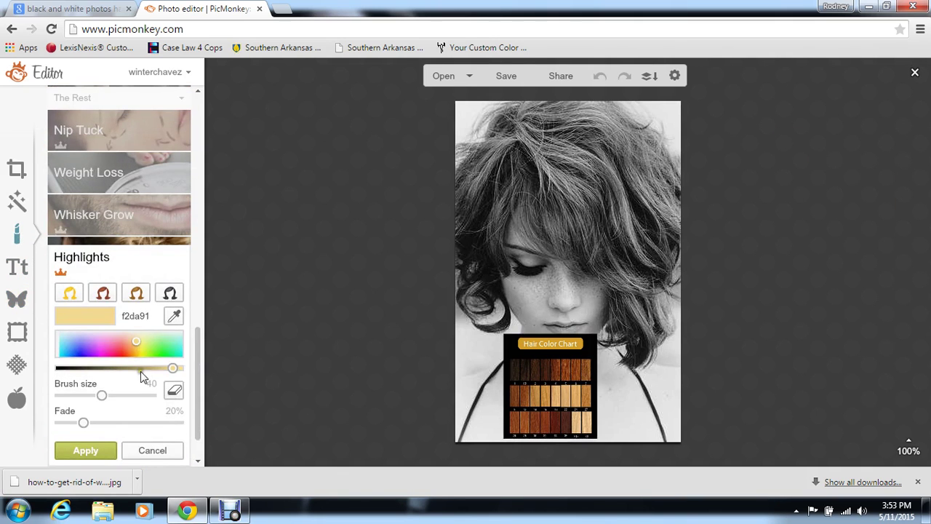
left_click(174, 318)
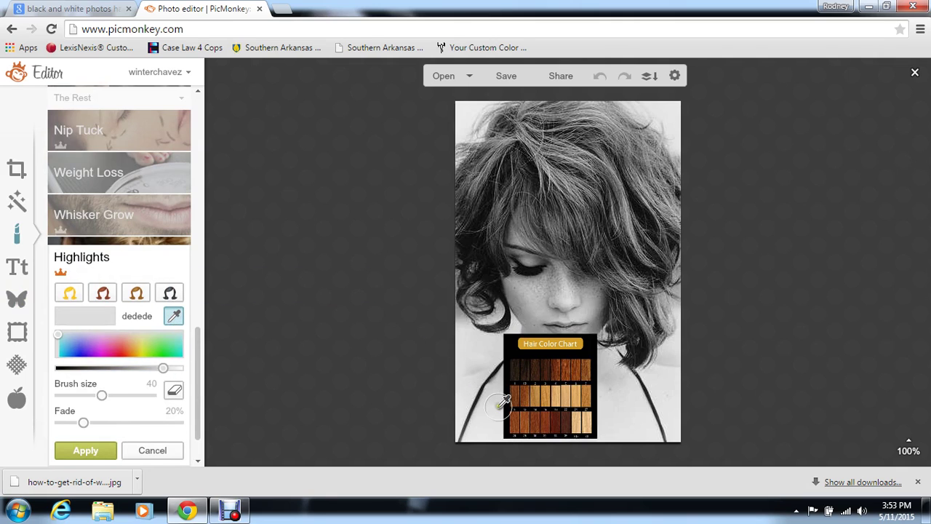
left_click(535, 421)
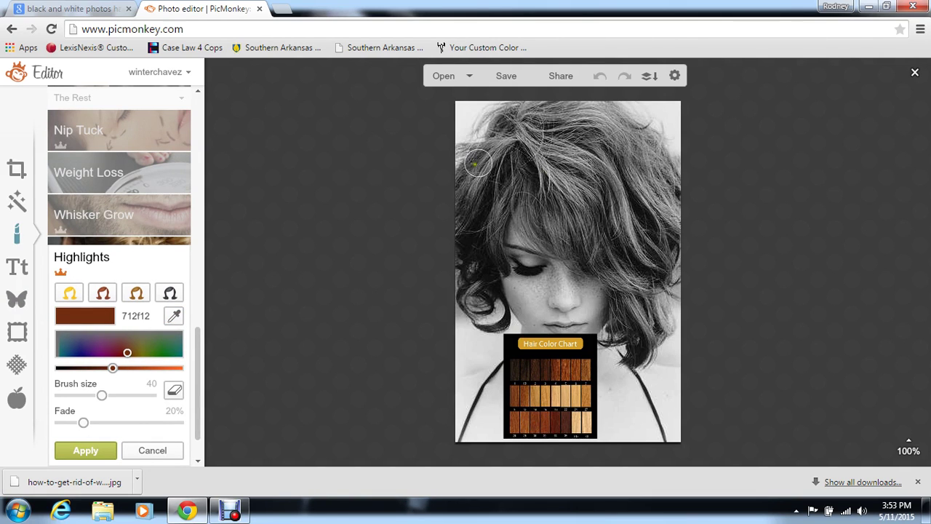
Paint the sampled colour over the hair at brush size 118 with fade lowered to 13%.
left_click(131, 396)
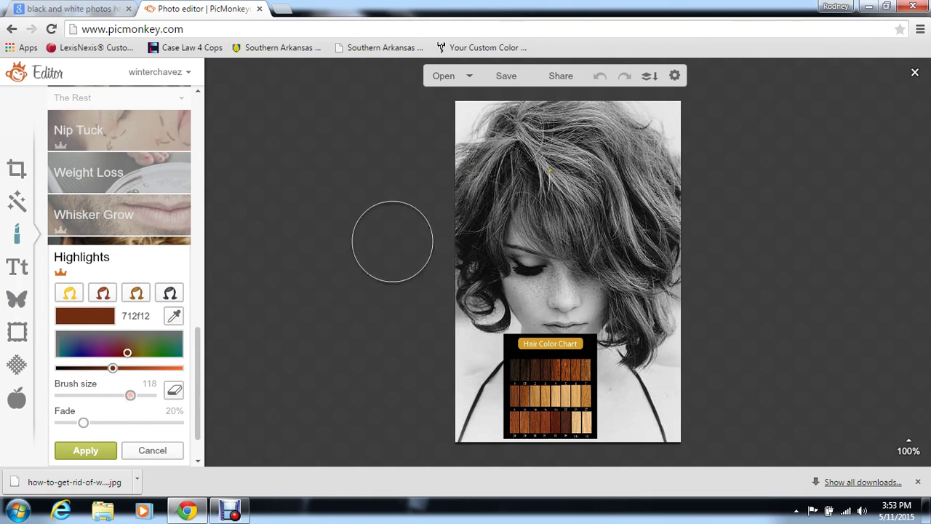
left_click(529, 152)
mouse_move(529, 152)
left_mouse_down()
mouse_move(561, 135)
mouse_move(600, 138)
mouse_move(654, 197)
mouse_move(654, 218)
mouse_move(627, 255)
mouse_move(544, 188)
mouse_move(470, 185)
mouse_move(473, 293)
mouse_move(464, 262)
mouse_move(500, 154)
mouse_move(556, 131)
mouse_move(596, 141)
mouse_move(632, 170)
mouse_move(654, 222)
mouse_move(659, 290)
mouse_move(638, 327)
mouse_move(618, 331)
mouse_move(630, 299)
mouse_move(612, 256)
mouse_move(539, 211)
mouse_move(633, 240)
mouse_move(661, 276)
mouse_move(661, 208)
mouse_move(633, 131)
mouse_move(502, 109)
left_mouse_up()
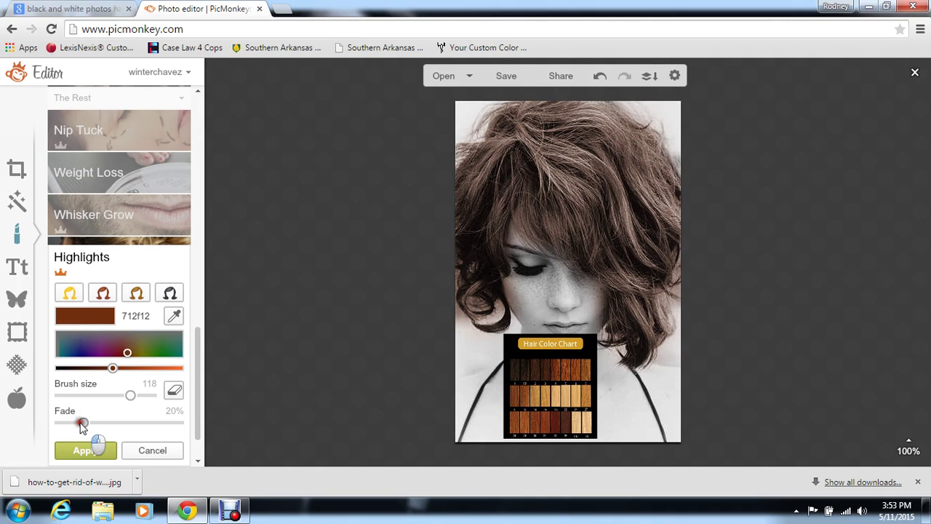
left_click_drag(83, 422, 76, 430)
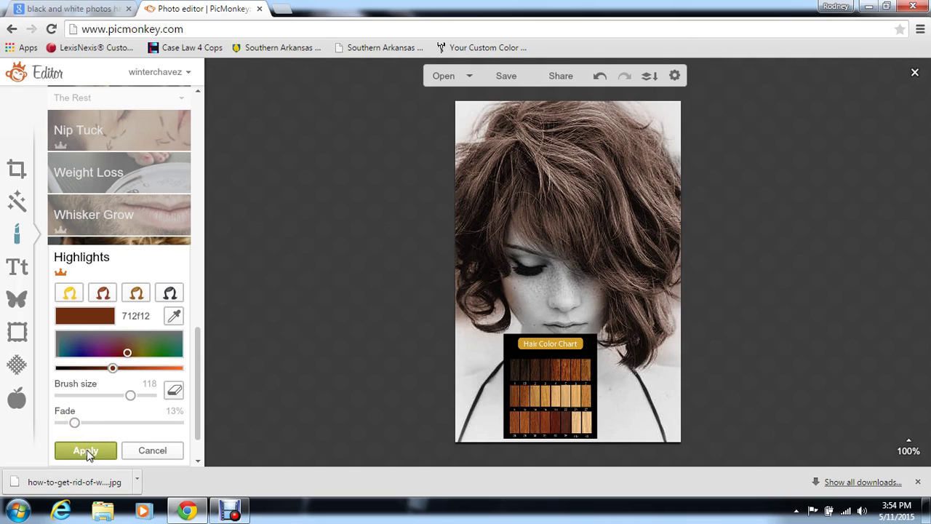
Apply the reddish-brown hair highlight and reopen Highlights to sample a new colour from the image.
left_click(87, 451)
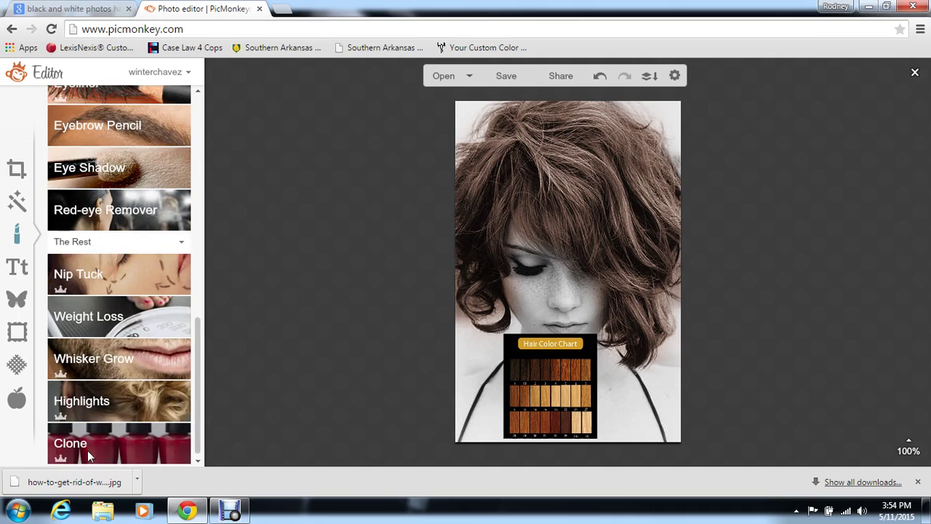
left_click(98, 404)
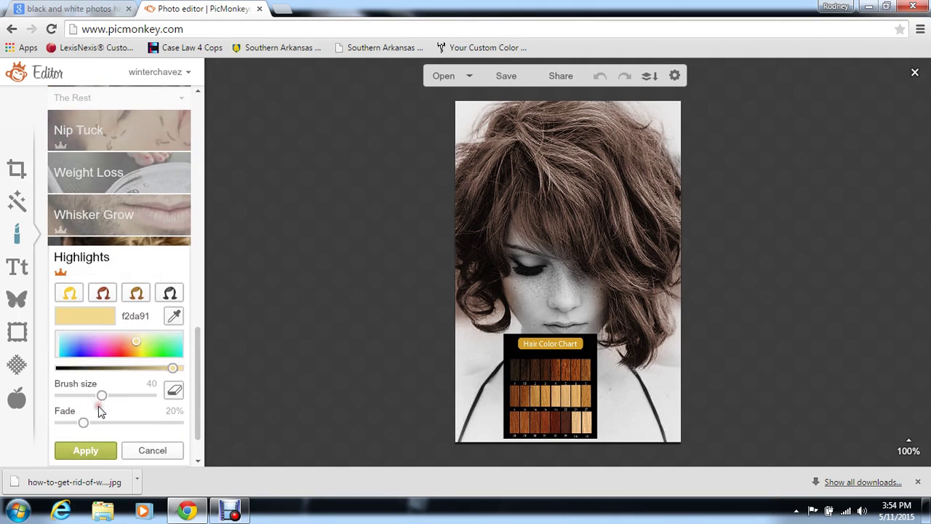
left_click(175, 315)
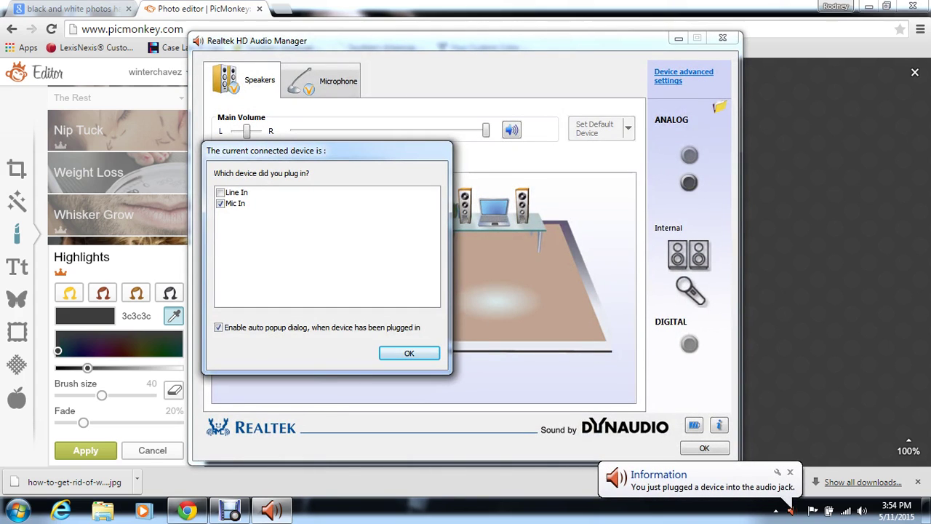
Dismiss the Realtek plugged-in device prompt and close the audio manager.
left_click(418, 355)
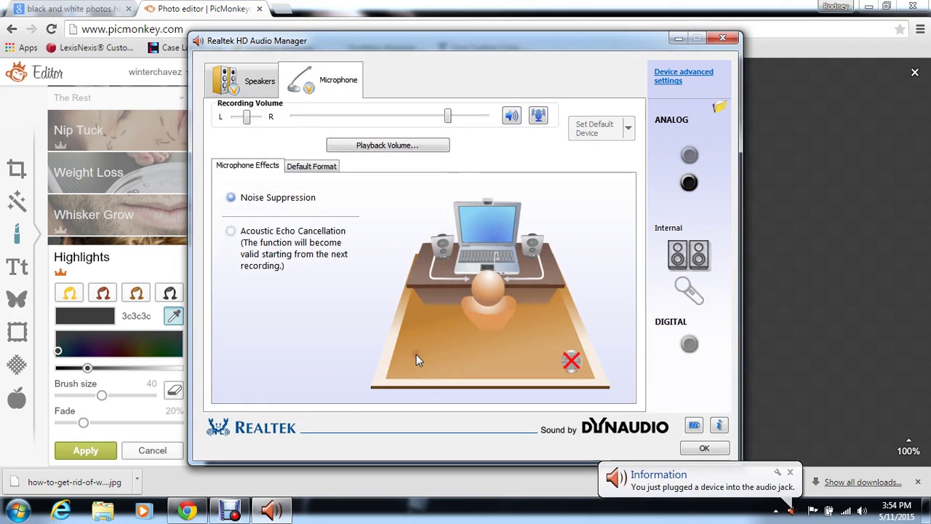
left_click(723, 38)
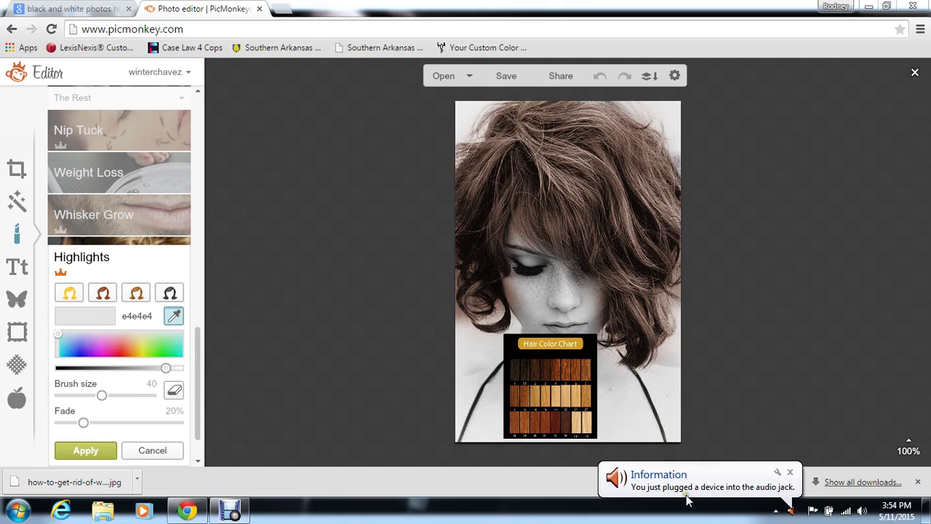
Brush a light-brown ce954d highlight from the Hair Color Chart over the hair at brush size 79.
left_click(791, 472)
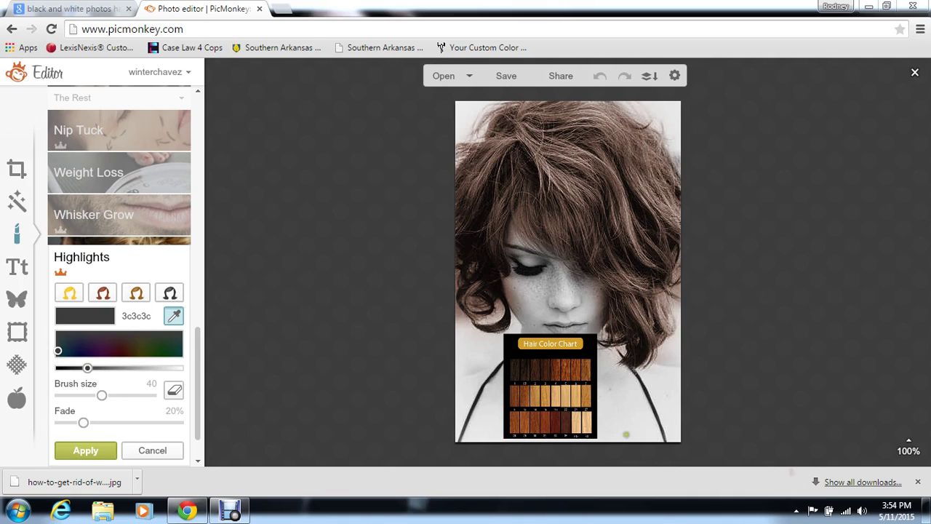
left_click(545, 394)
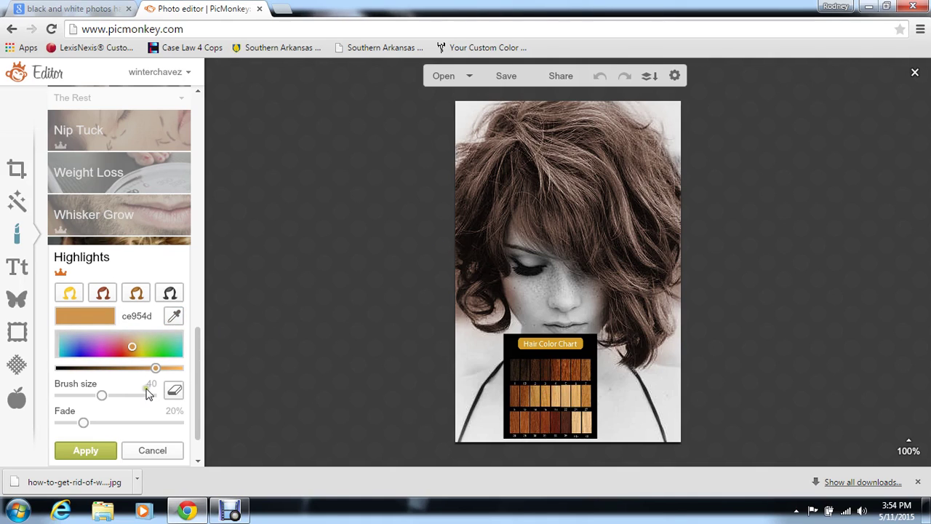
left_click(120, 395)
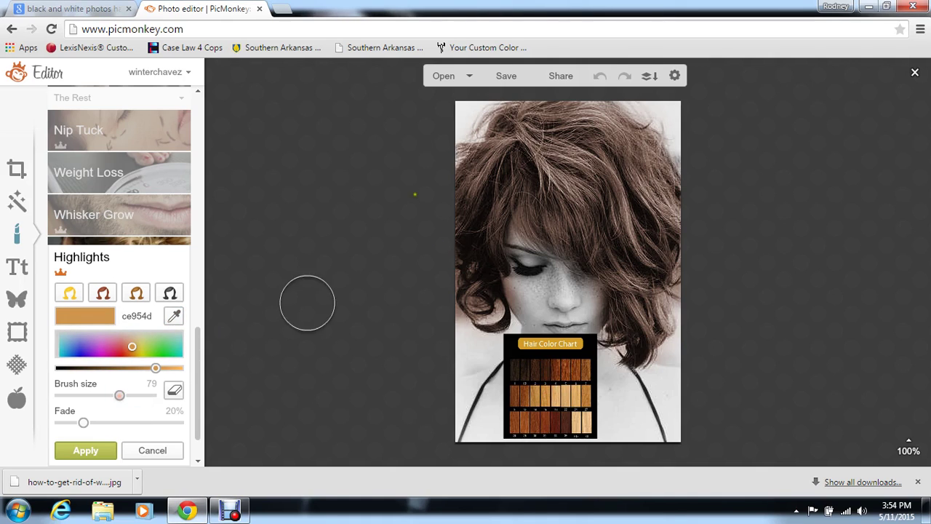
left_click(473, 175)
mouse_move(488, 154)
left_mouse_down()
mouse_move(546, 109)
mouse_move(509, 135)
mouse_move(578, 133)
mouse_move(573, 119)
mouse_move(637, 128)
mouse_move(674, 218)
mouse_move(637, 210)
mouse_move(600, 176)
mouse_move(568, 167)
mouse_move(591, 191)
mouse_move(565, 221)
mouse_move(517, 191)
mouse_move(486, 225)
mouse_move(492, 286)
mouse_move(481, 313)
mouse_move(455, 243)
mouse_move(463, 194)
mouse_move(633, 217)
mouse_move(607, 223)
mouse_move(605, 237)
mouse_move(649, 289)
mouse_move(636, 342)
mouse_move(598, 182)
mouse_move(564, 153)
mouse_move(451, 196)
left_mouse_up()
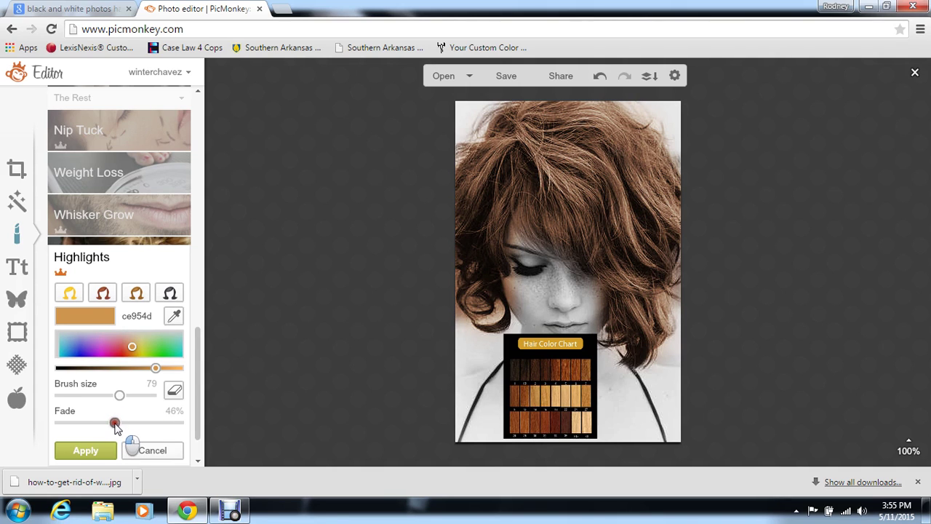
Apply the light-brown pass, then layer dark red-brown 552c25 over the hair at size 133, fade 13%.
left_click(90, 449)
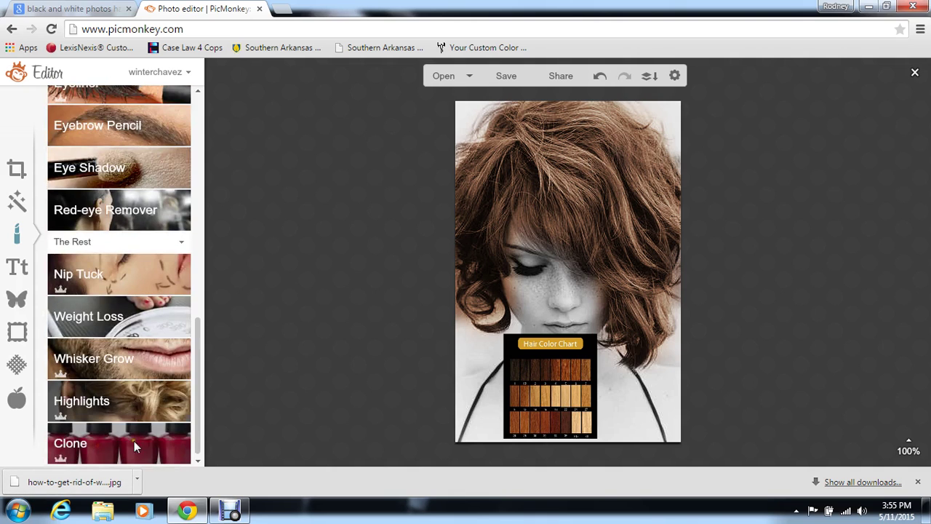
left_click(139, 420)
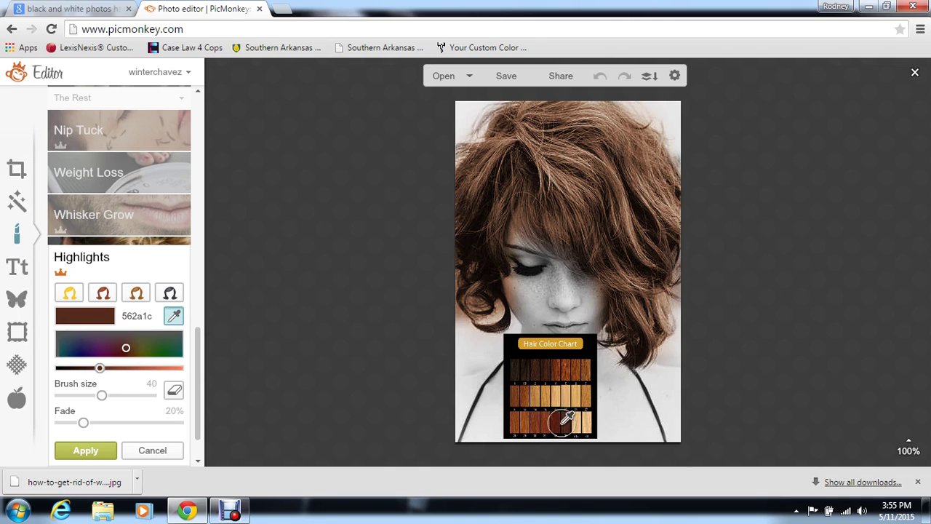
left_click(563, 421)
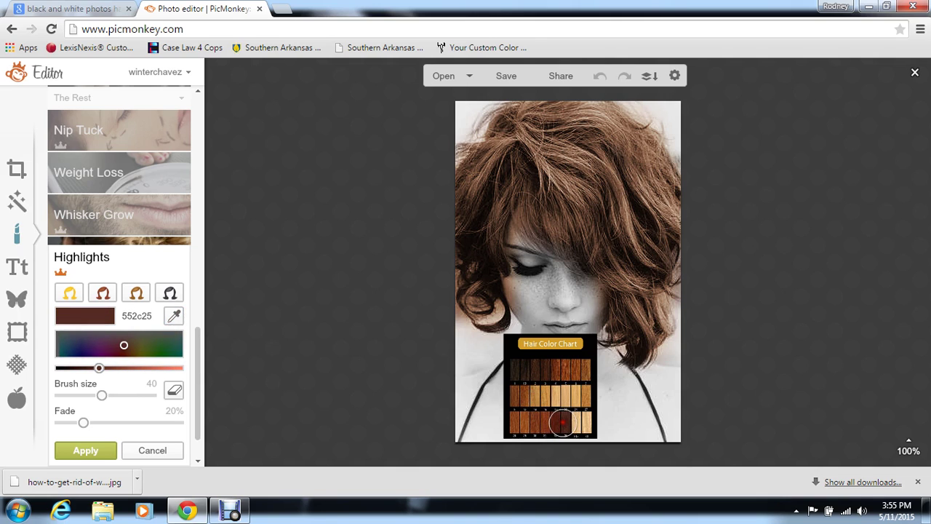
left_click(143, 396)
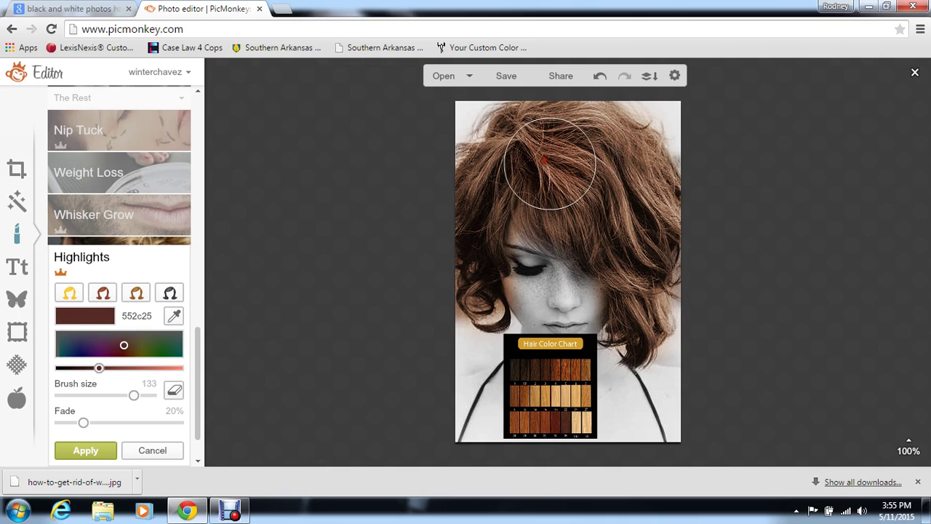
mouse_move(546, 161)
left_mouse_down()
mouse_move(464, 277)
mouse_move(635, 331)
mouse_move(651, 232)
mouse_move(625, 161)
mouse_move(575, 153)
mouse_move(558, 132)
mouse_move(635, 172)
left_mouse_up()
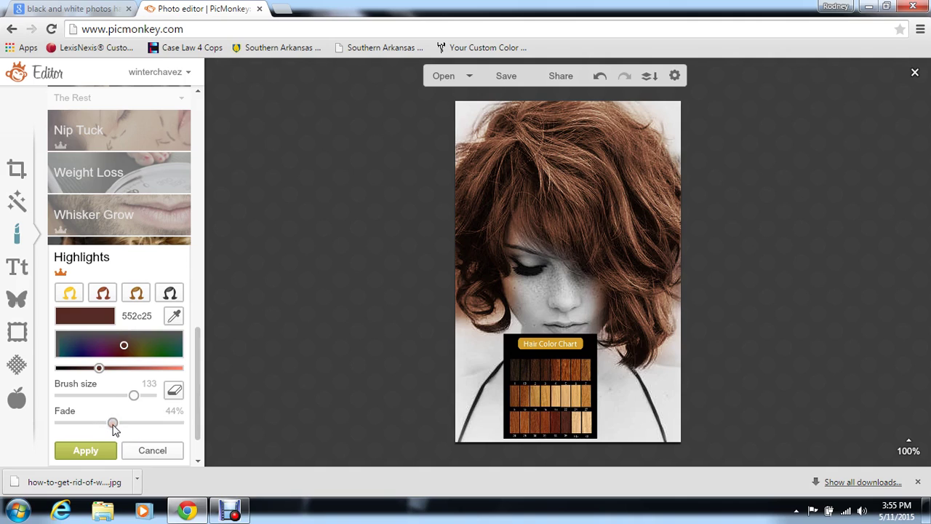
left_click_drag(109, 423, 67, 424)
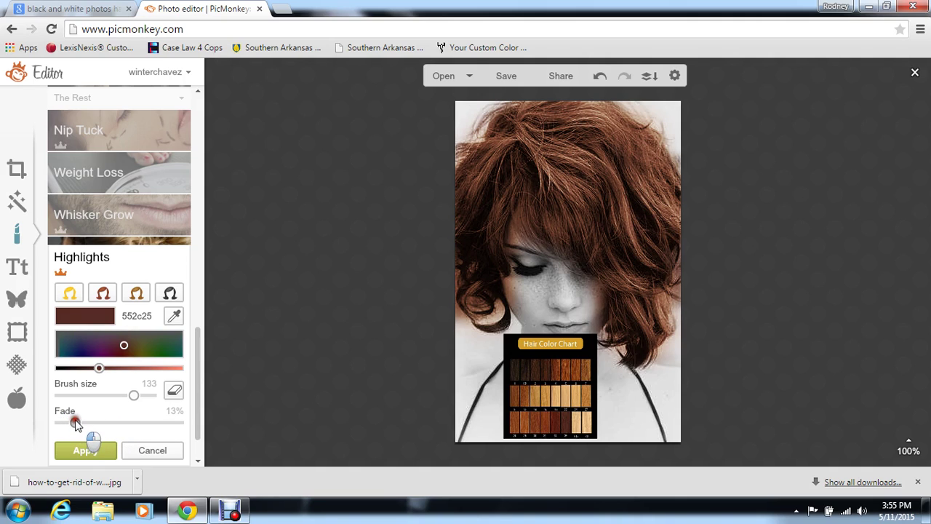
Commit the red-brown highlight, then undo all hair colour passes back to black and white.
left_click(85, 450)
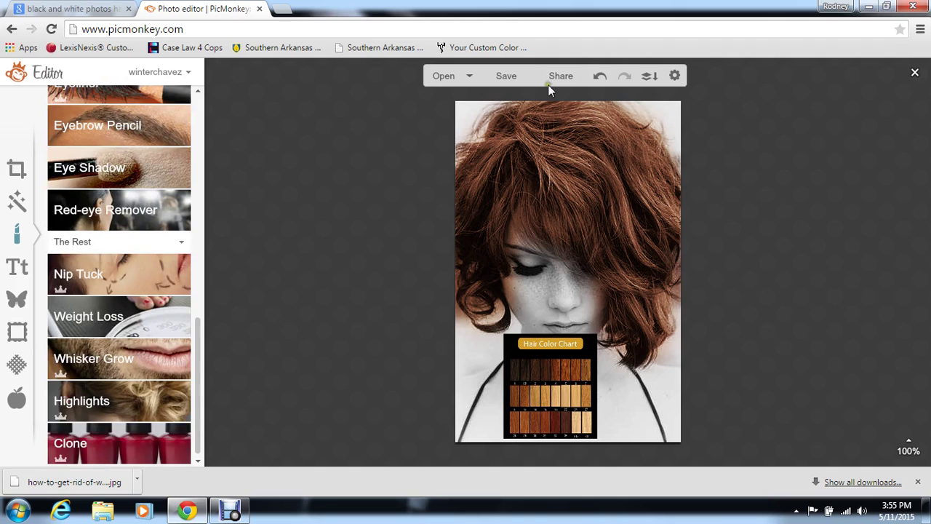
left_click(606, 80)
left_click(605, 80)
left_click(606, 80)
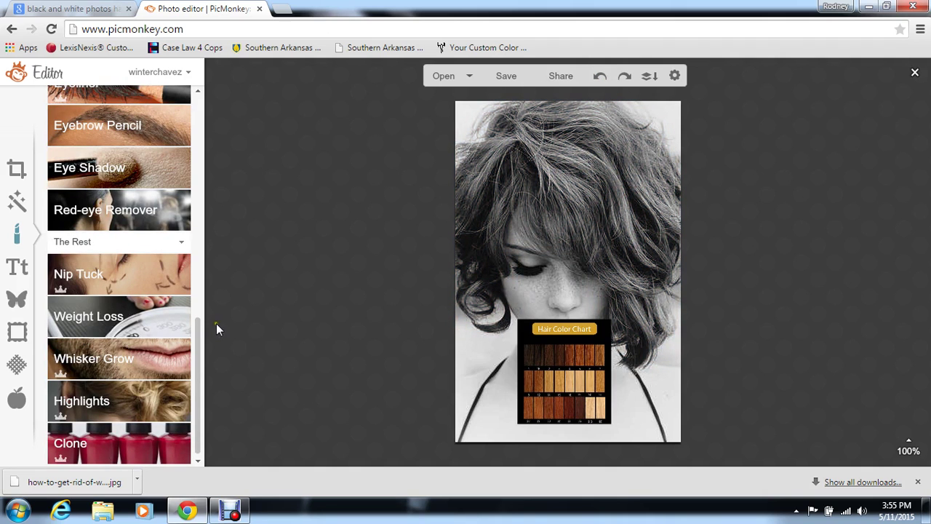
Paint a golden-brown bb7f3c chart highlight into the hair with fade lowered to about 15%.
left_click(154, 386)
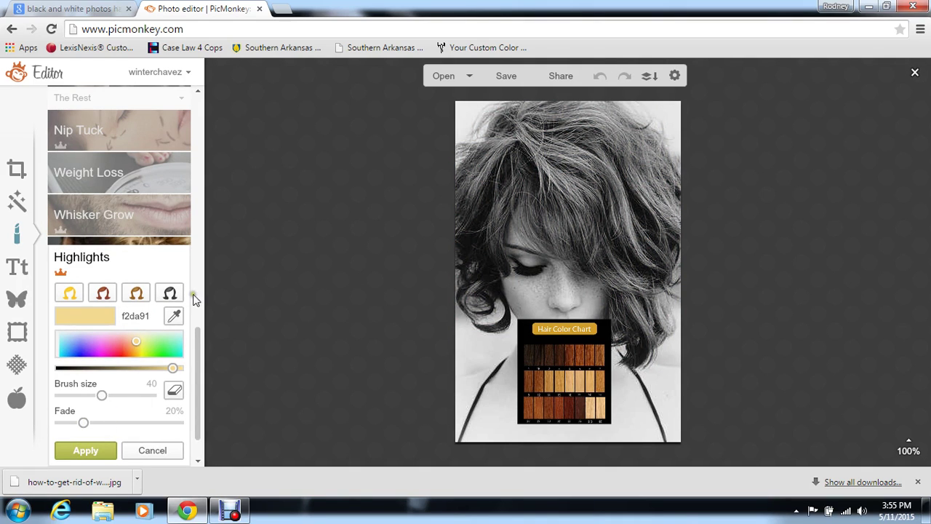
left_click(174, 315)
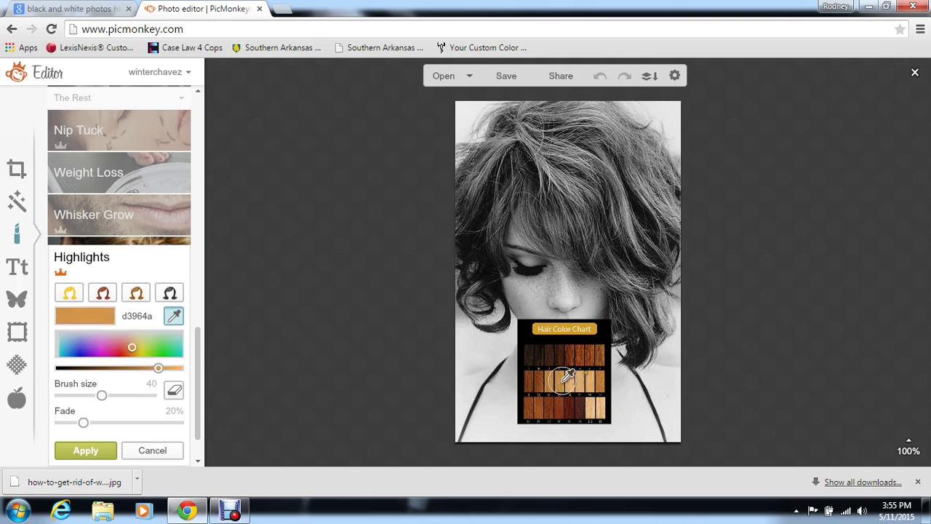
left_click(601, 355)
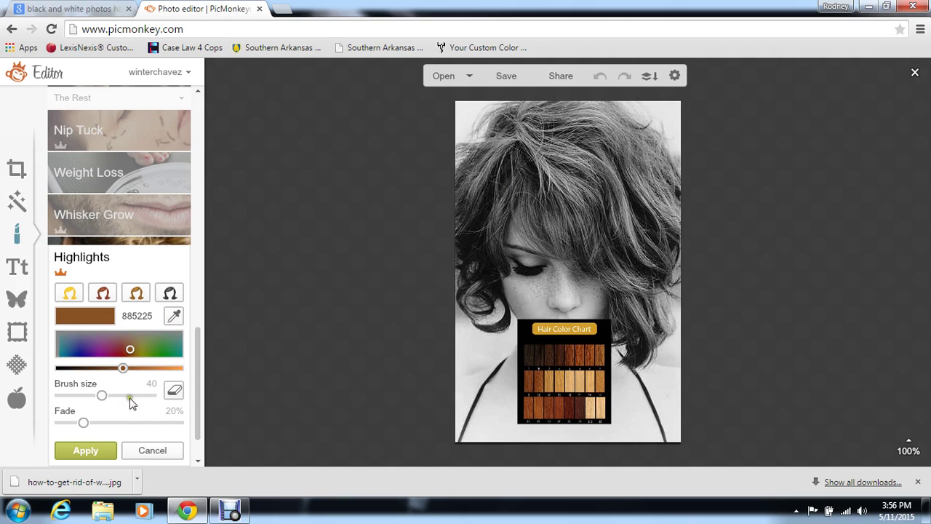
mouse_move(523, 182)
left_mouse_down()
mouse_move(517, 150)
mouse_move(488, 189)
mouse_move(467, 286)
mouse_move(480, 303)
mouse_move(545, 183)
mouse_move(596, 217)
mouse_move(565, 214)
mouse_move(559, 156)
mouse_move(544, 127)
mouse_move(614, 149)
mouse_move(643, 193)
mouse_move(651, 244)
mouse_move(633, 285)
mouse_move(644, 318)
left_mouse_up()
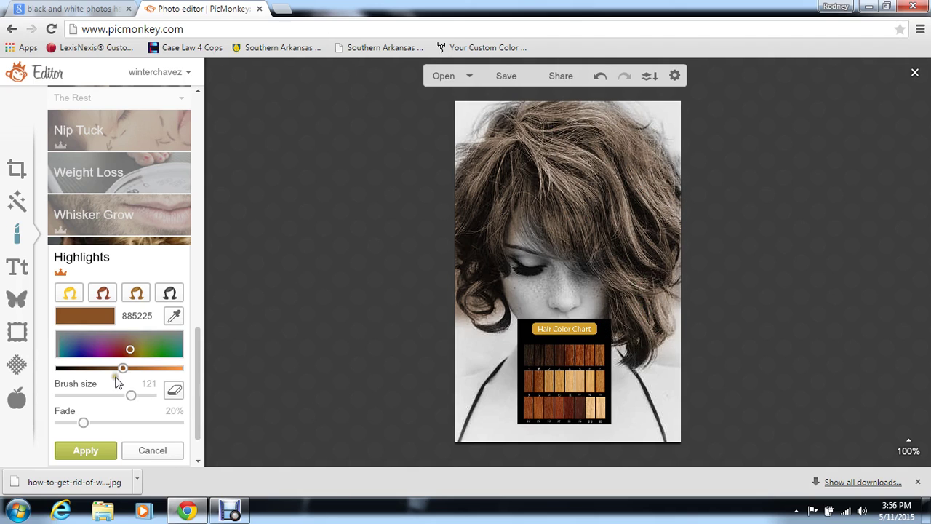
left_click(175, 317)
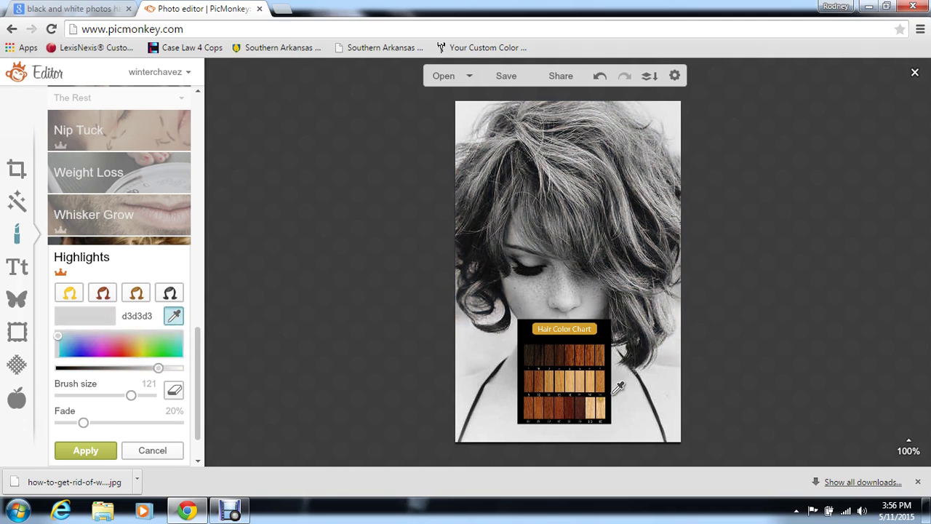
left_click(607, 377)
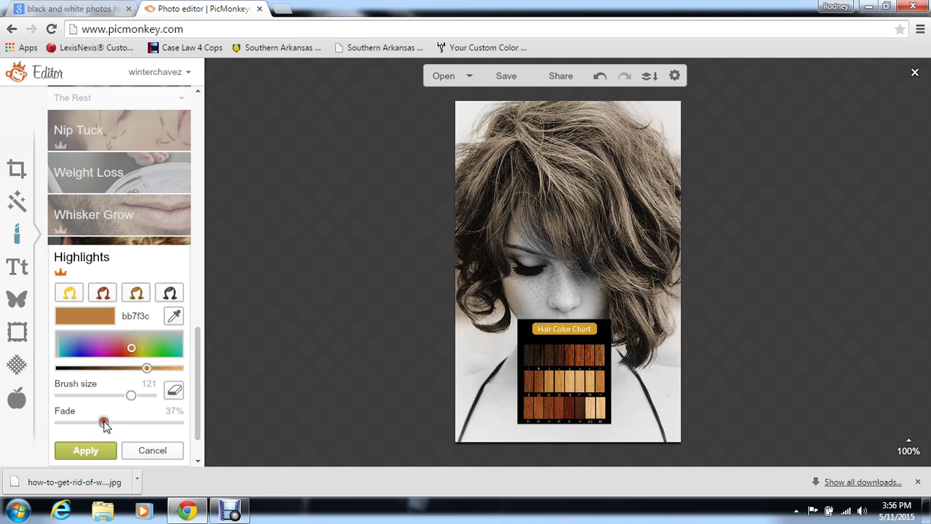
left_click_drag(104, 426, 82, 424)
Apply the golden-brown pass and brush a tan ddaa6b highlight at size 97, fade 27%.
left_click(86, 450)
left_click(98, 406)
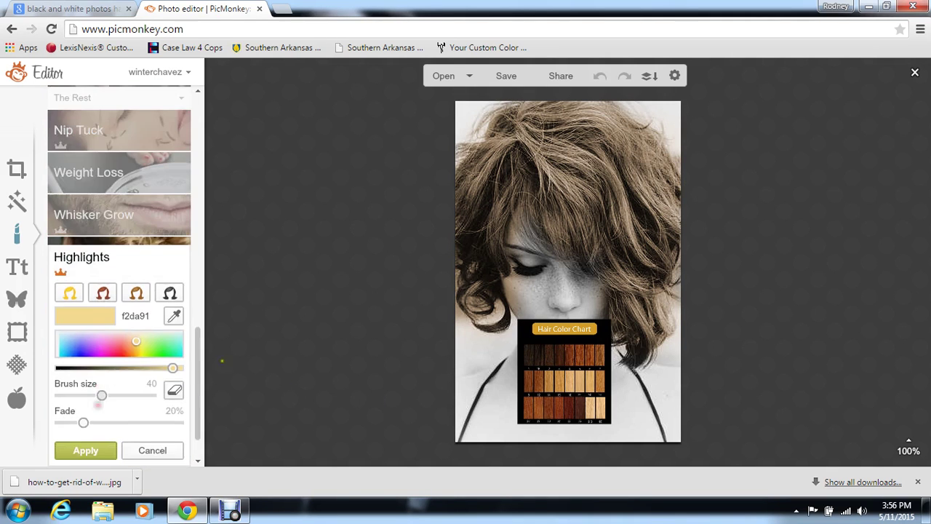
left_click(175, 317)
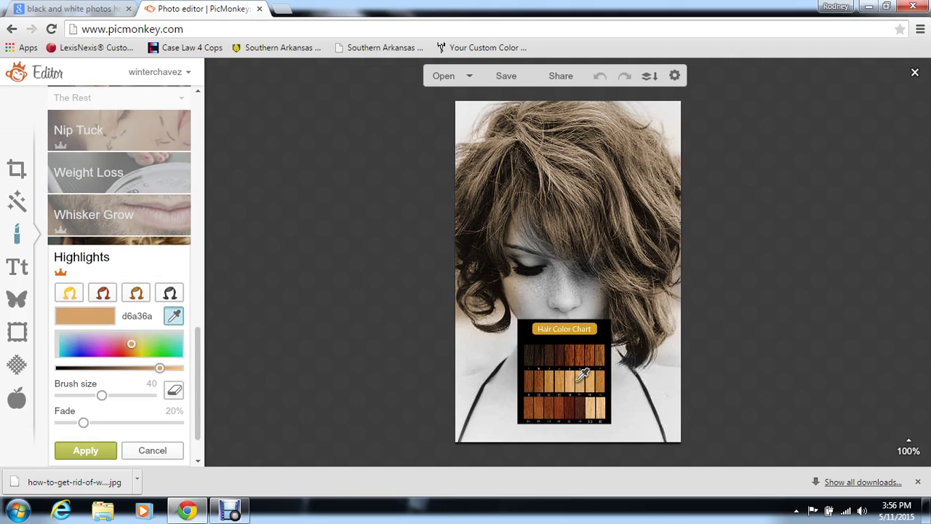
left_click(571, 378)
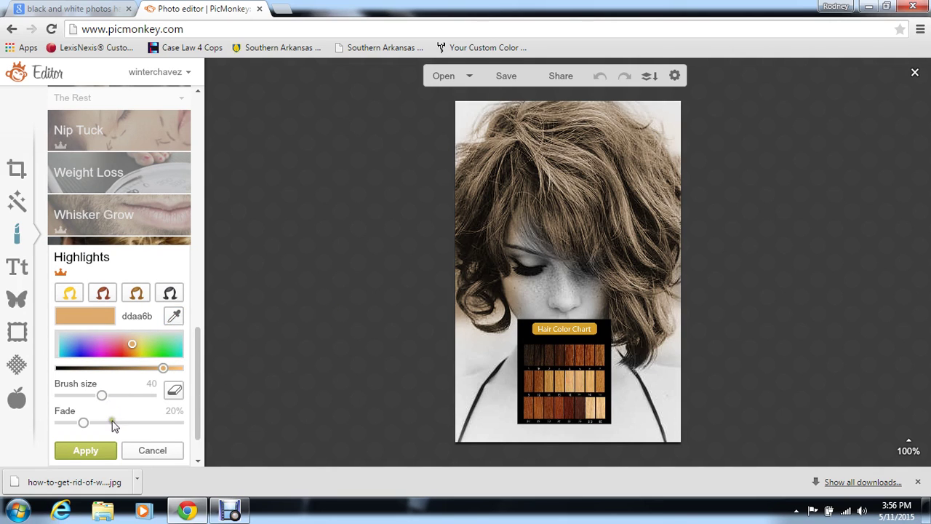
left_click(125, 395)
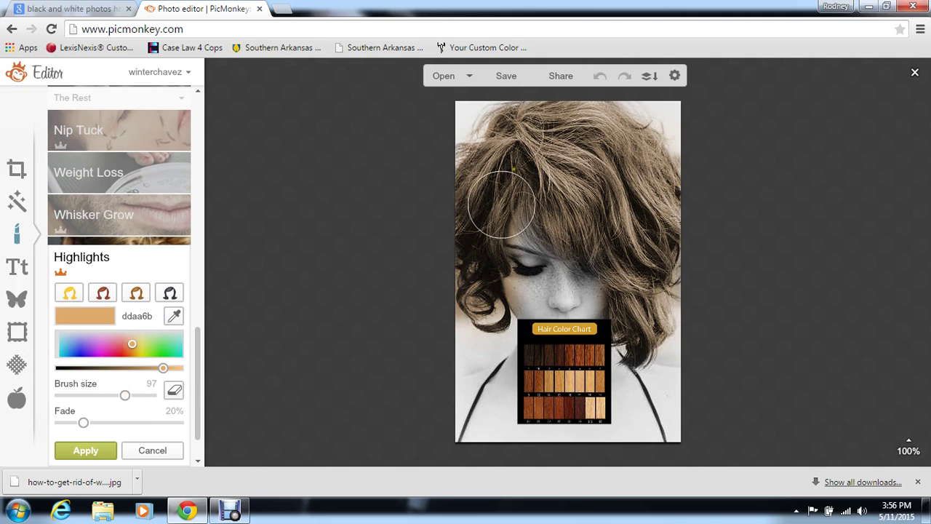
left_click_drag(519, 157, 528, 159)
mouse_move(571, 184)
left_mouse_down()
mouse_move(646, 224)
mouse_move(627, 184)
mouse_move(512, 125)
mouse_move(568, 128)
mouse_move(555, 124)
mouse_move(609, 143)
mouse_move(651, 189)
mouse_move(618, 134)
mouse_move(533, 136)
mouse_move(482, 184)
mouse_move(472, 264)
mouse_move(485, 307)
mouse_move(487, 236)
mouse_move(550, 157)
mouse_move(546, 207)
mouse_move(614, 243)
mouse_move(635, 269)
mouse_move(651, 340)
mouse_move(631, 340)
mouse_move(641, 318)
mouse_move(646, 195)
mouse_move(632, 170)
mouse_move(547, 142)
mouse_move(508, 140)
mouse_move(506, 154)
mouse_move(515, 139)
mouse_move(596, 128)
mouse_move(505, 155)
mouse_move(589, 128)
mouse_move(589, 113)
mouse_move(548, 180)
mouse_move(522, 175)
mouse_move(489, 190)
left_mouse_up()
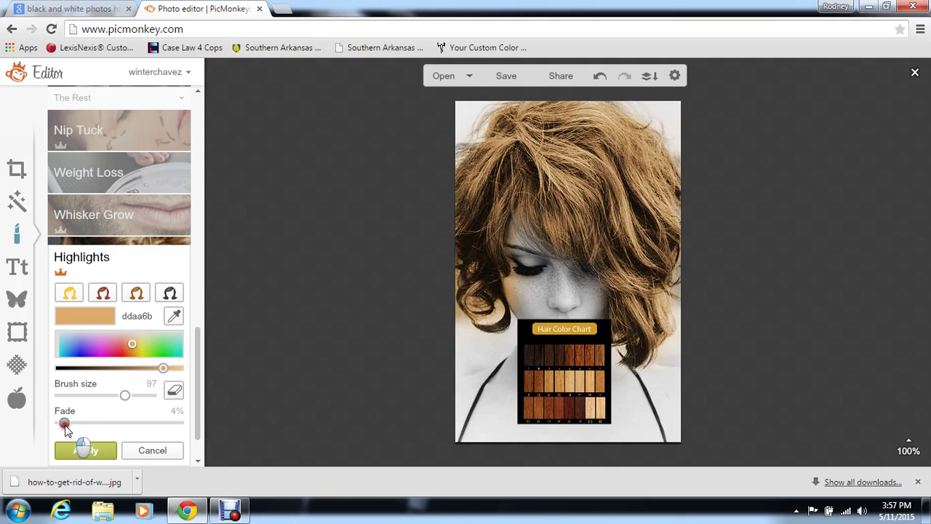
left_click_drag(65, 424, 93, 428)
Discard the tan tint and repaint a light-tan chart highlight at brush size 110 with 0% fade.
left_click(159, 454)
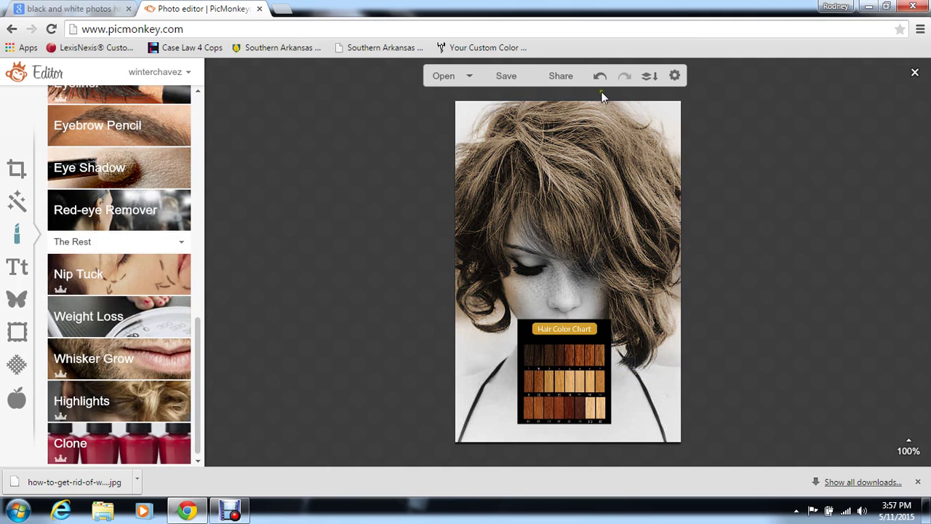
left_click(125, 411)
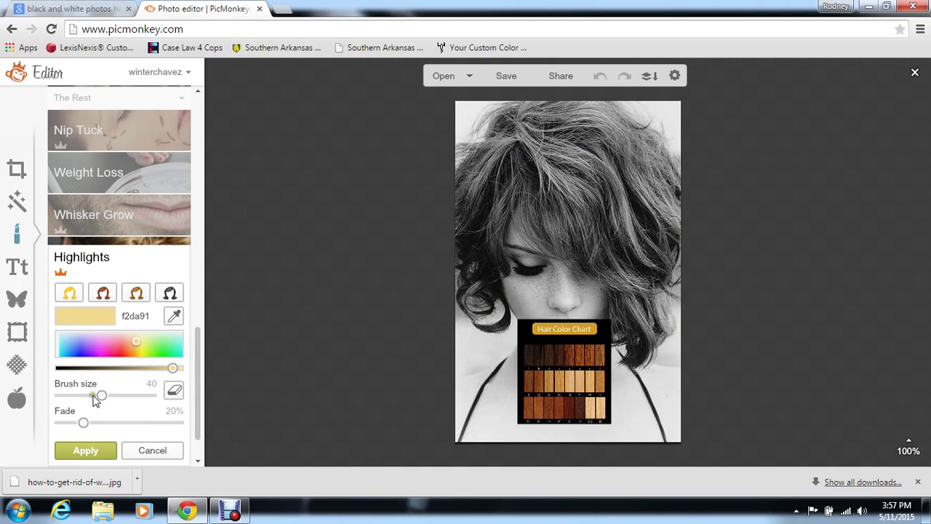
left_click(175, 320)
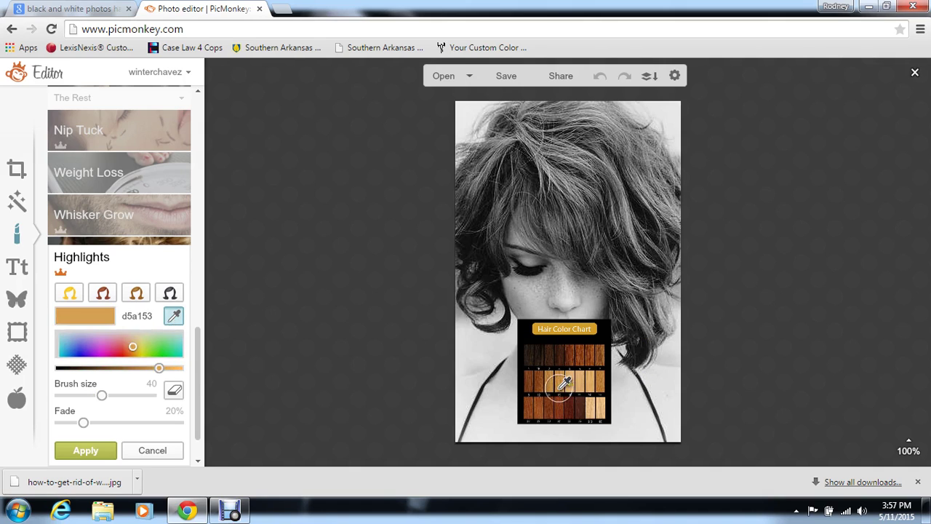
left_click(573, 381)
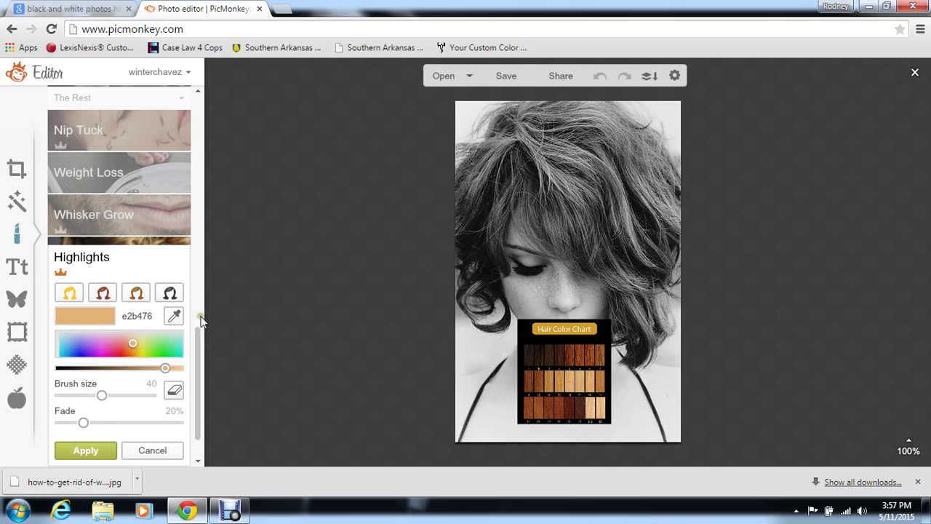
left_click(130, 398)
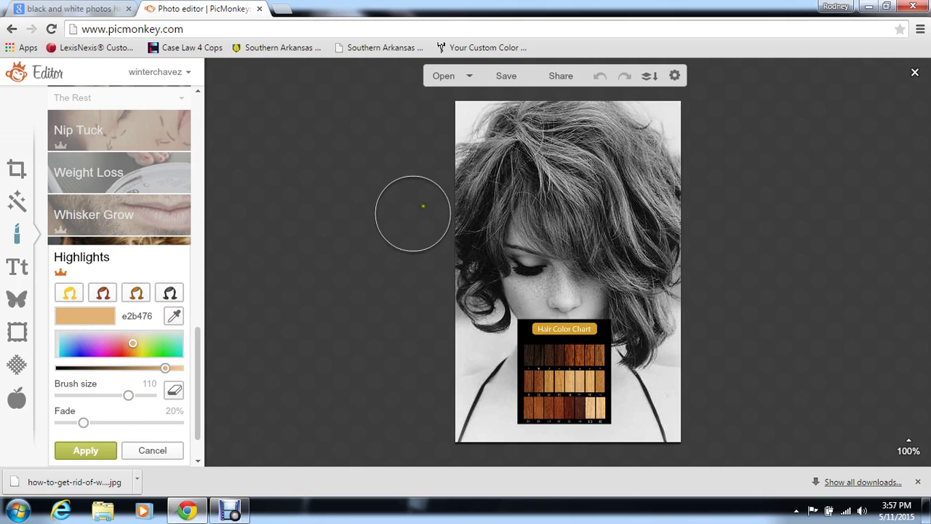
mouse_move(522, 158)
left_mouse_down()
mouse_move(529, 149)
mouse_move(509, 149)
mouse_move(473, 197)
mouse_move(471, 307)
mouse_move(449, 316)
mouse_move(519, 202)
mouse_move(541, 220)
mouse_move(575, 221)
mouse_move(529, 131)
mouse_move(519, 133)
mouse_move(601, 124)
mouse_move(649, 191)
mouse_move(649, 229)
mouse_move(634, 203)
mouse_move(630, 237)
mouse_move(618, 249)
mouse_move(630, 258)
mouse_move(643, 327)
mouse_move(632, 320)
mouse_move(653, 222)
mouse_move(611, 143)
mouse_move(597, 133)
mouse_move(497, 155)
mouse_move(489, 190)
mouse_move(452, 231)
mouse_move(498, 192)
left_mouse_up()
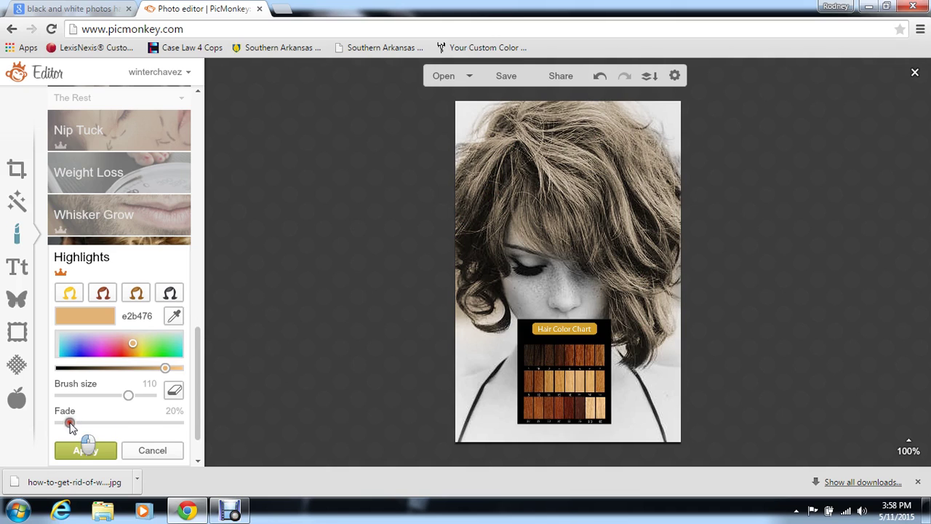
left_click_drag(70, 425, 63, 424)
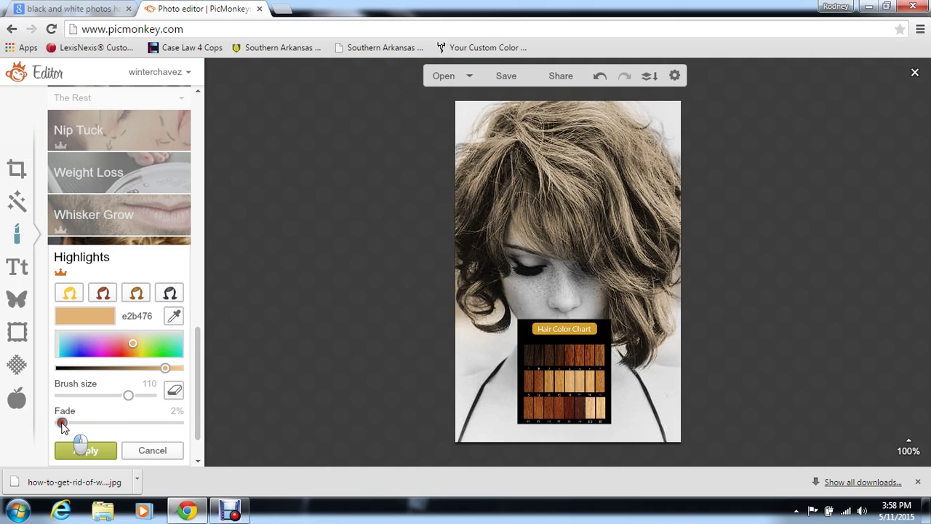
left_click(175, 318)
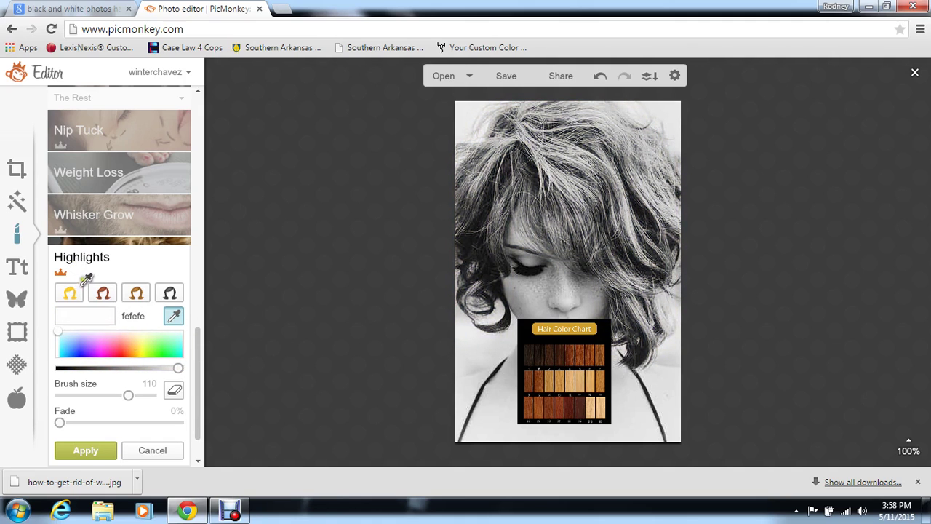
Choose the blonde preset highlight, shift it toward brighter yellow, and apply it to the hair.
left_click(84, 277)
left_click(69, 291)
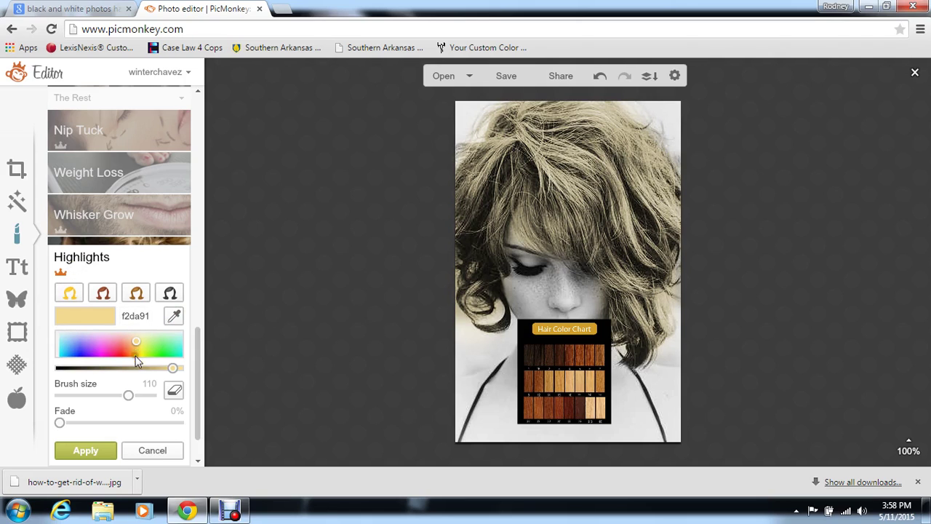
left_click_drag(139, 341, 138, 342)
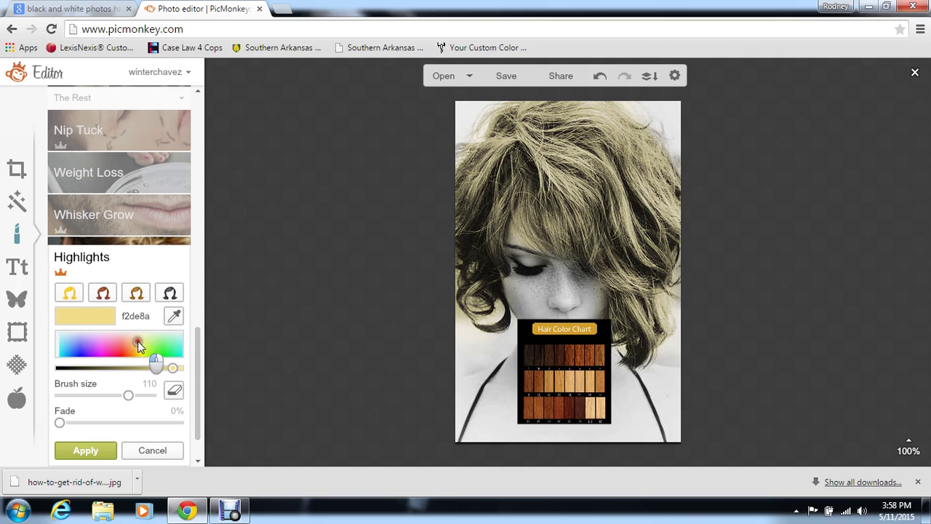
left_click(97, 451)
left_click(104, 408)
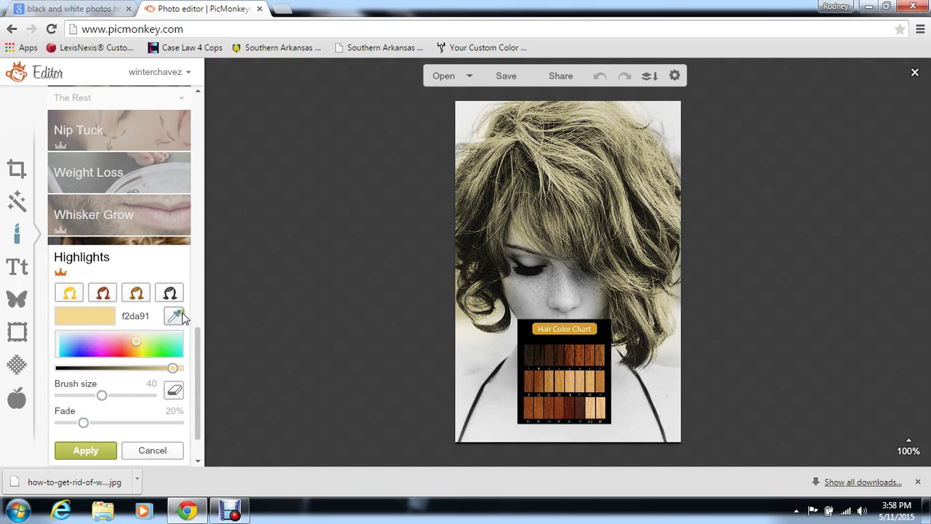
Paint a second pale-yellow chart highlight at brush size 90 with 66% fade and apply it.
left_click(174, 315)
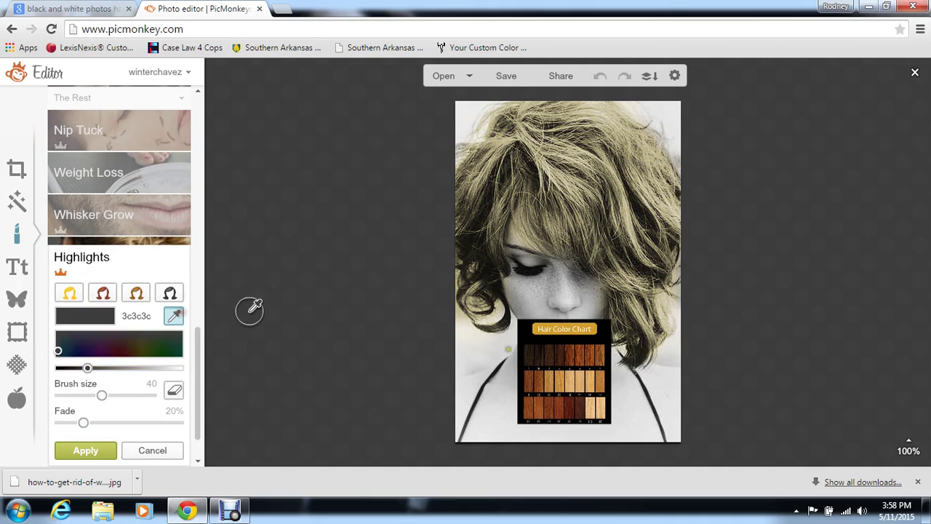
left_click(579, 376)
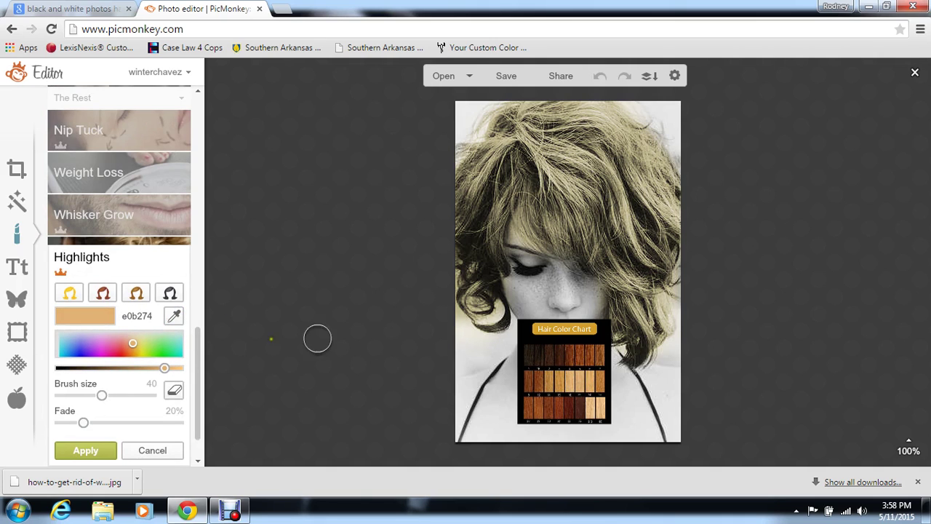
left_click_drag(133, 342, 141, 339)
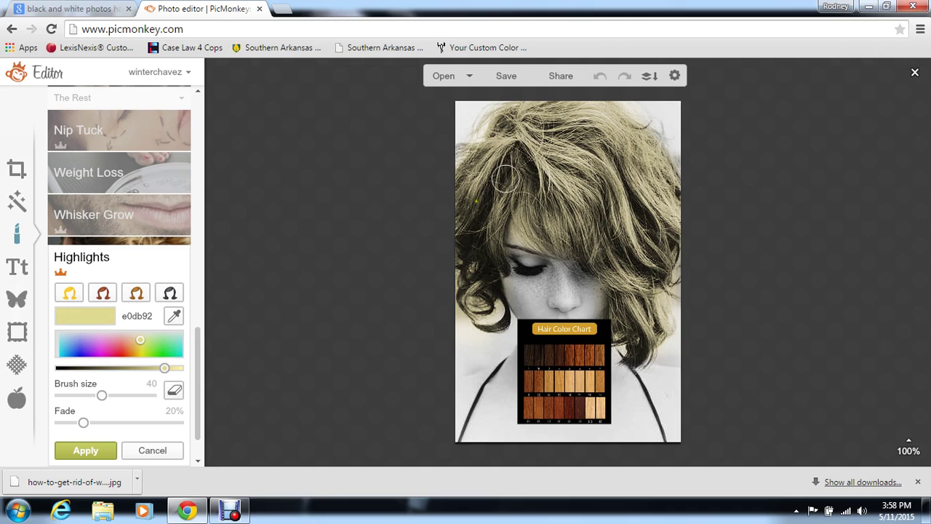
left_click_drag(102, 395, 123, 395)
mouse_move(512, 178)
left_mouse_down()
mouse_move(538, 154)
mouse_move(509, 175)
mouse_move(481, 221)
mouse_move(473, 307)
mouse_move(485, 316)
mouse_move(470, 232)
mouse_move(512, 140)
mouse_move(537, 124)
mouse_move(620, 138)
mouse_move(600, 131)
mouse_move(661, 176)
mouse_move(656, 246)
mouse_move(616, 201)
mouse_move(560, 170)
mouse_move(554, 213)
mouse_move(543, 214)
mouse_move(563, 233)
mouse_move(591, 233)
mouse_move(620, 259)
mouse_move(647, 348)
mouse_move(654, 301)
mouse_move(582, 231)
mouse_move(542, 223)
mouse_move(512, 195)
mouse_move(519, 163)
mouse_move(506, 119)
mouse_move(643, 136)
mouse_move(462, 166)
mouse_move(466, 268)
left_mouse_up()
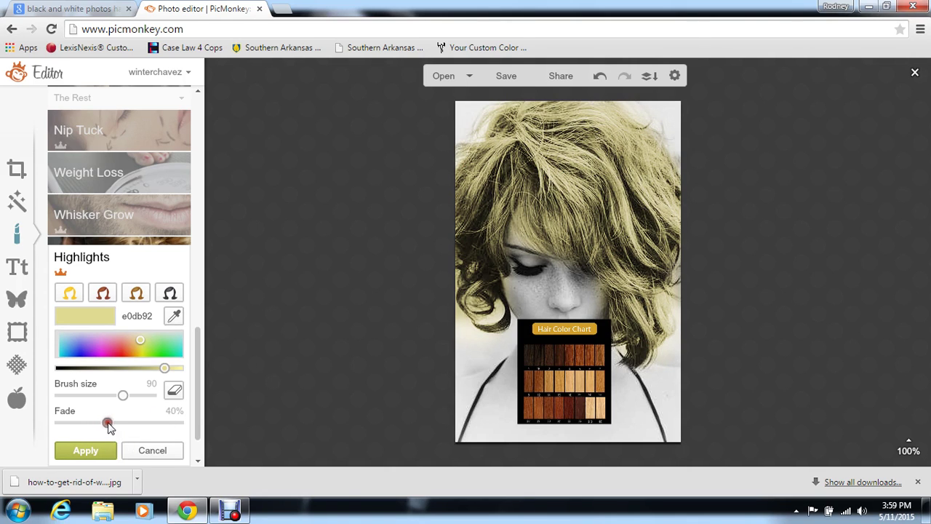
left_click_drag(116, 423, 135, 431)
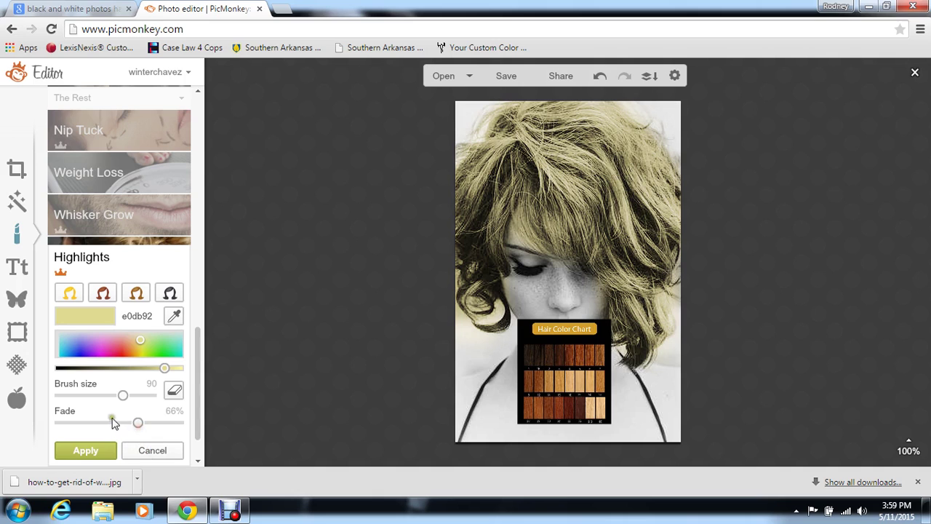
left_click(85, 450)
left_click(127, 389)
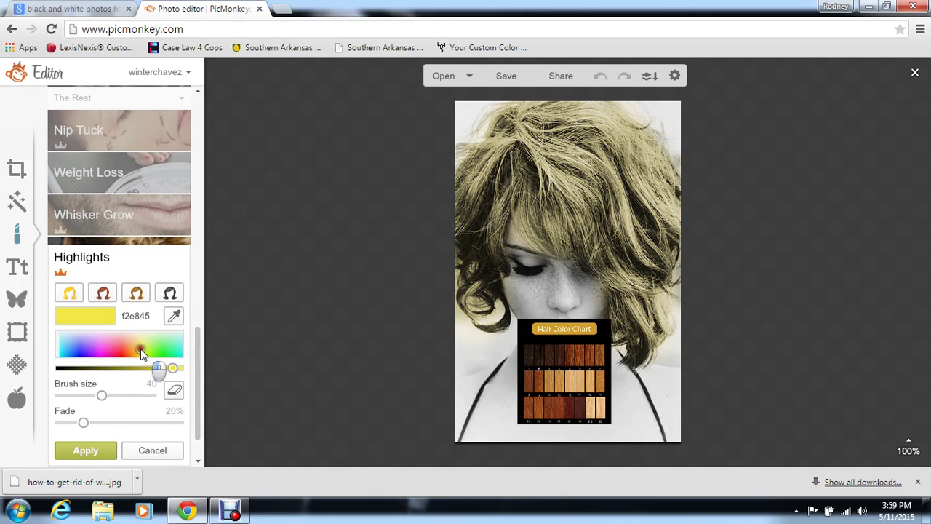
Brush bright yellow f2e34b over the hair, then set size 26, fade 71%, and apply.
left_click_drag(141, 348, 140, 348)
left_click_drag(102, 394, 142, 394)
mouse_move(542, 192)
left_mouse_down()
mouse_move(553, 153)
mouse_move(447, 187)
mouse_move(460, 276)
mouse_move(535, 182)
mouse_move(574, 186)
mouse_move(582, 218)
mouse_move(611, 233)
mouse_move(649, 218)
mouse_move(650, 233)
mouse_move(581, 168)
mouse_move(552, 160)
mouse_move(683, 301)
left_mouse_up()
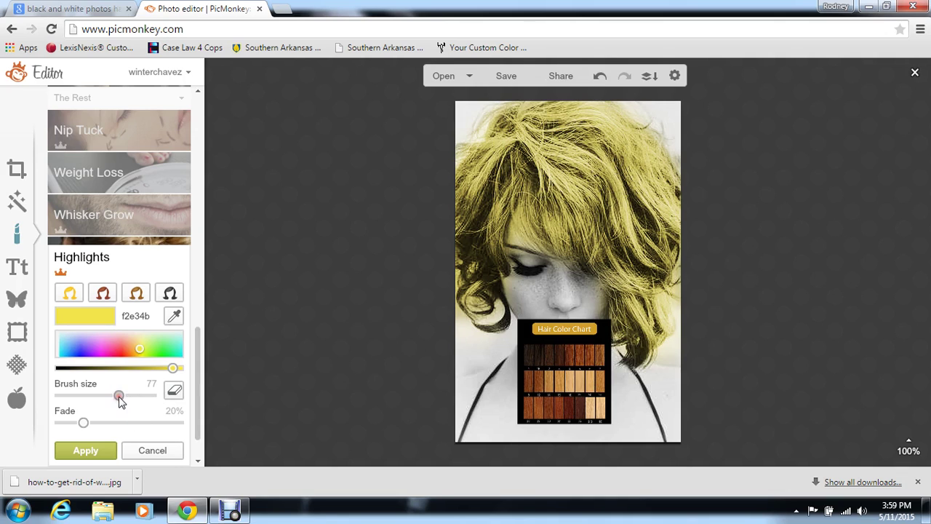
left_click_drag(105, 395, 92, 395)
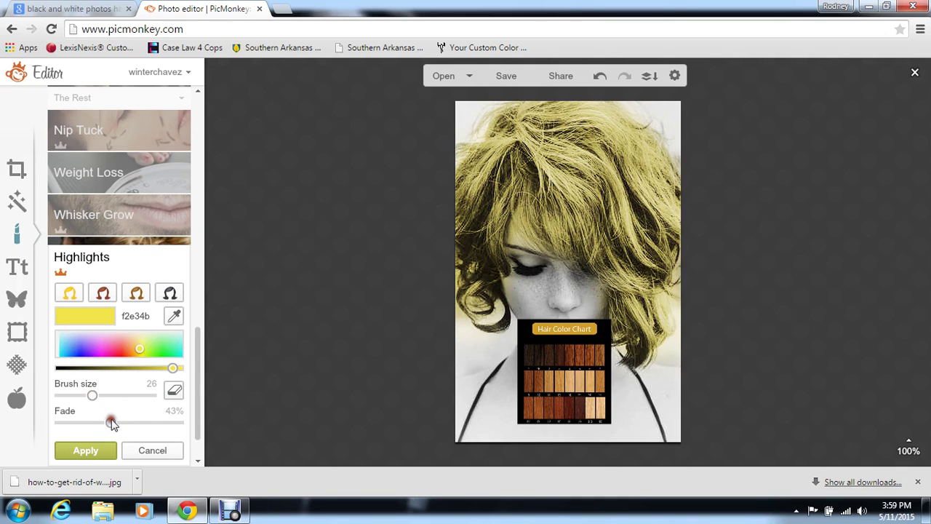
left_click_drag(110, 422, 144, 427)
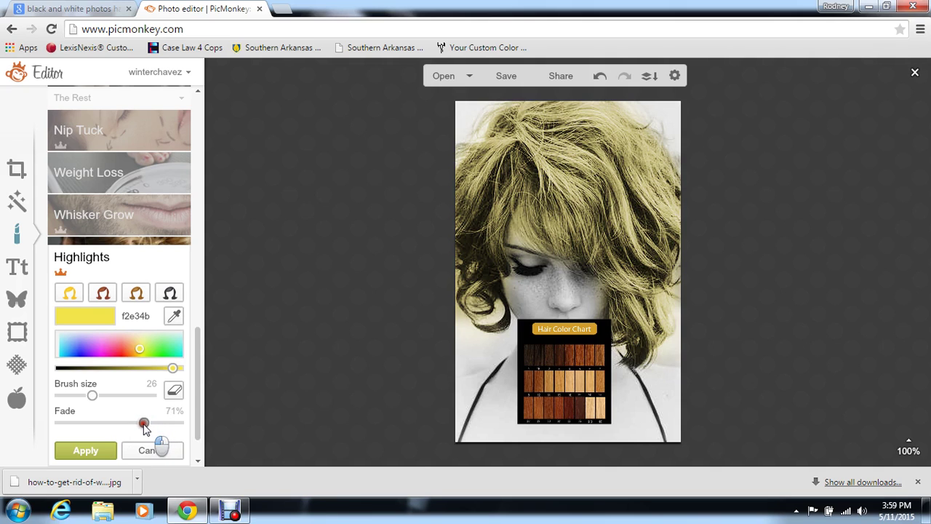
left_click(96, 450)
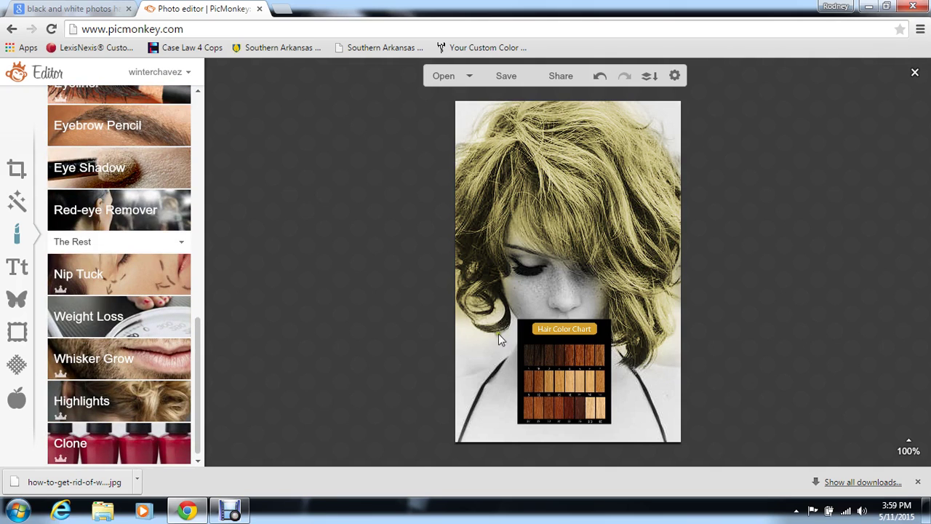
Undo the remaining hair tint and delete the Hair Color Chart overlay.
left_click(599, 75)
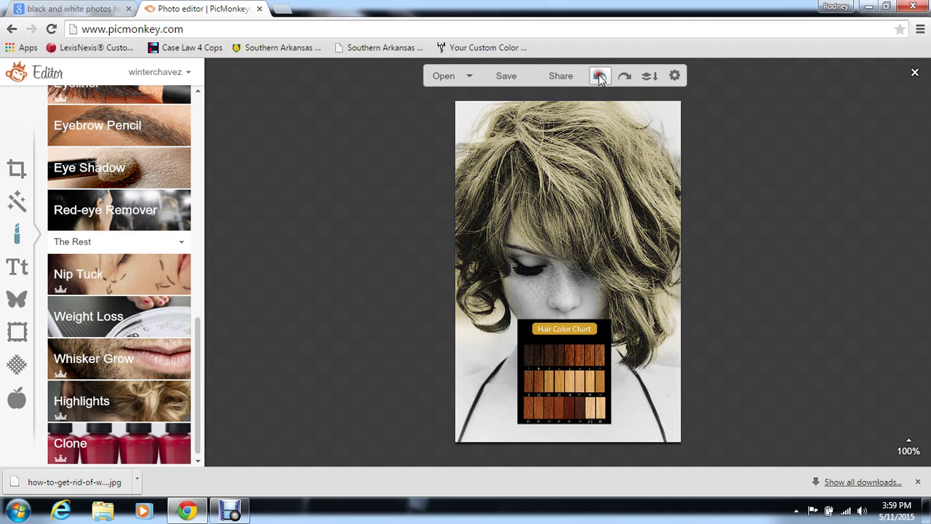
left_click(598, 76)
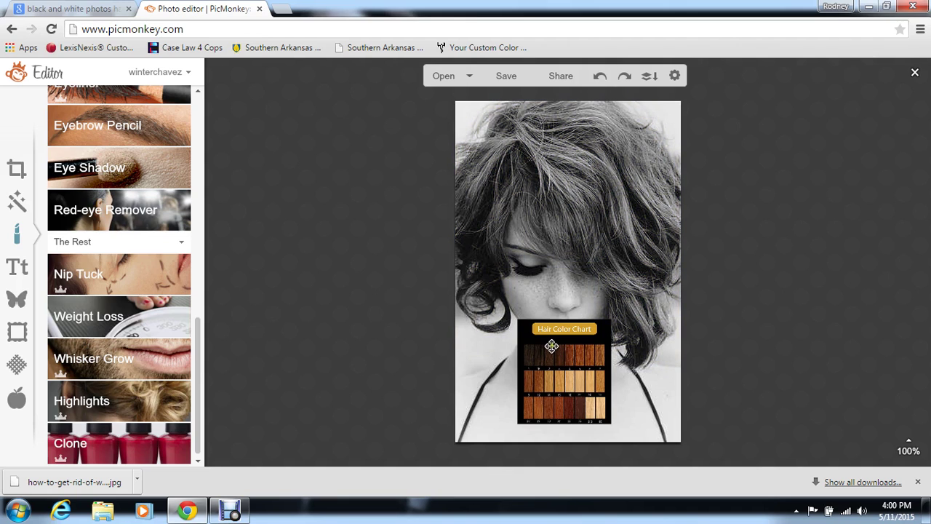
left_click(551, 346)
left_click(818, 324)
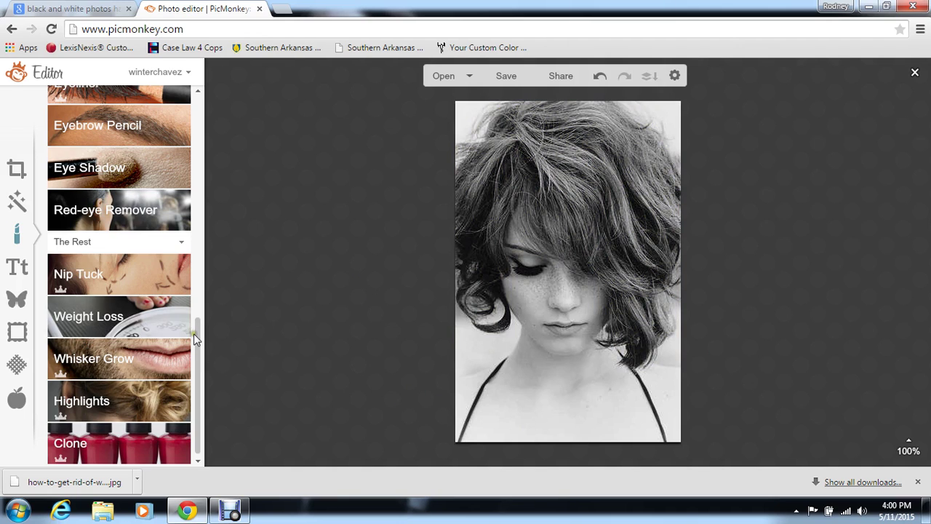
scroll(195, 327, "up", 3)
scroll(193, 254, "up", 5)
scroll(212, 171, "up", 2)
Try a yellow-green custom Blush Boost on the neck and hair, then cancel it.
left_click(173, 234)
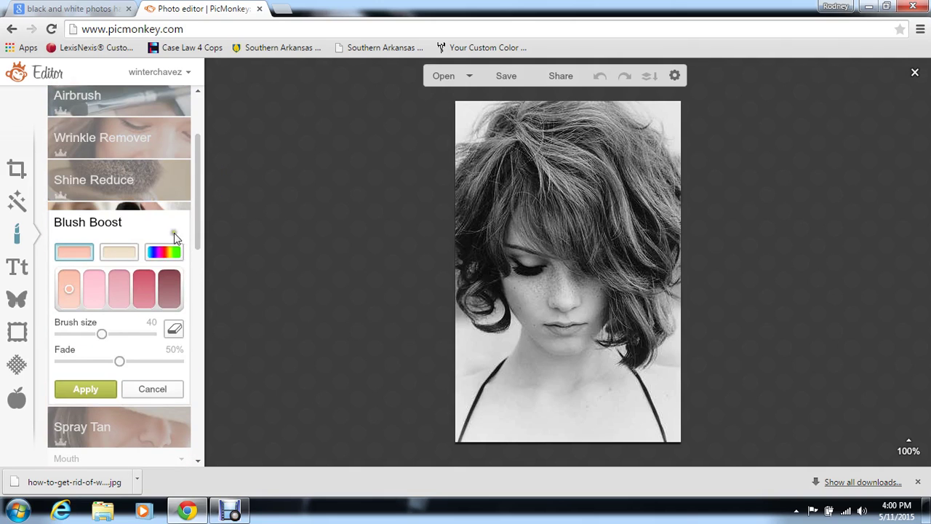
left_click(171, 252)
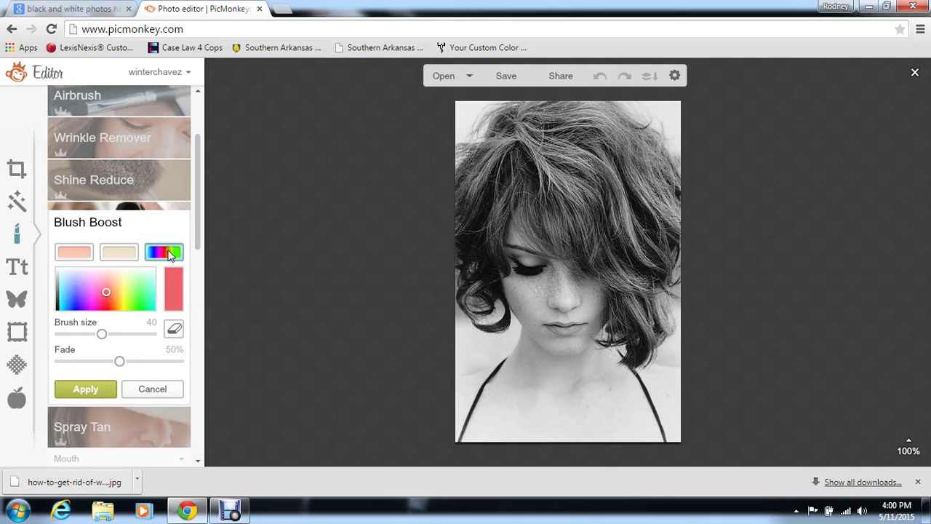
left_click(140, 309)
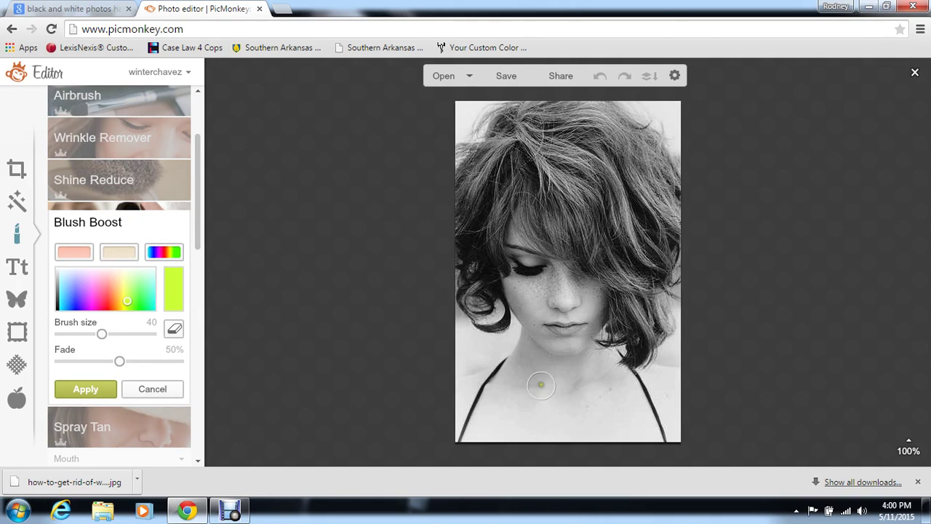
left_click_drag(540, 382, 527, 357)
mouse_move(502, 212)
left_mouse_down()
mouse_move(497, 162)
mouse_move(490, 199)
mouse_move(507, 155)
mouse_move(491, 247)
left_mouse_up()
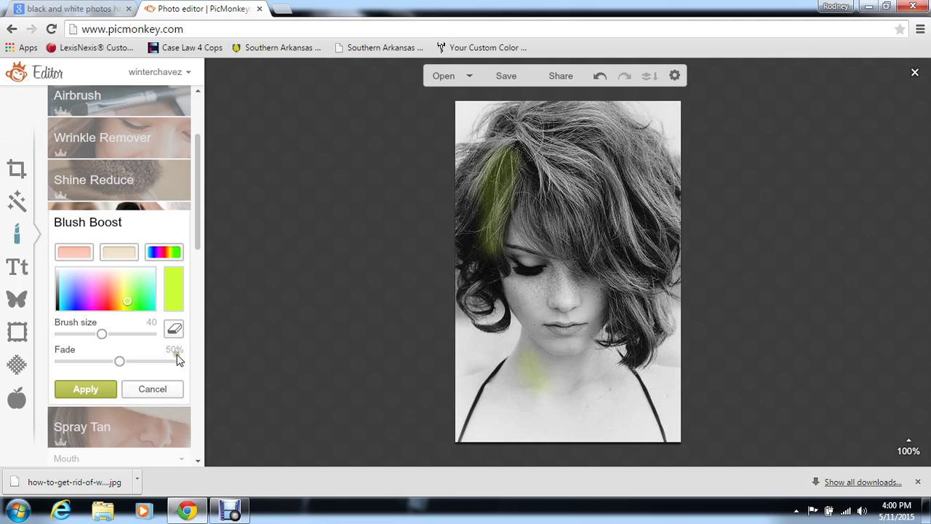
left_click(164, 392)
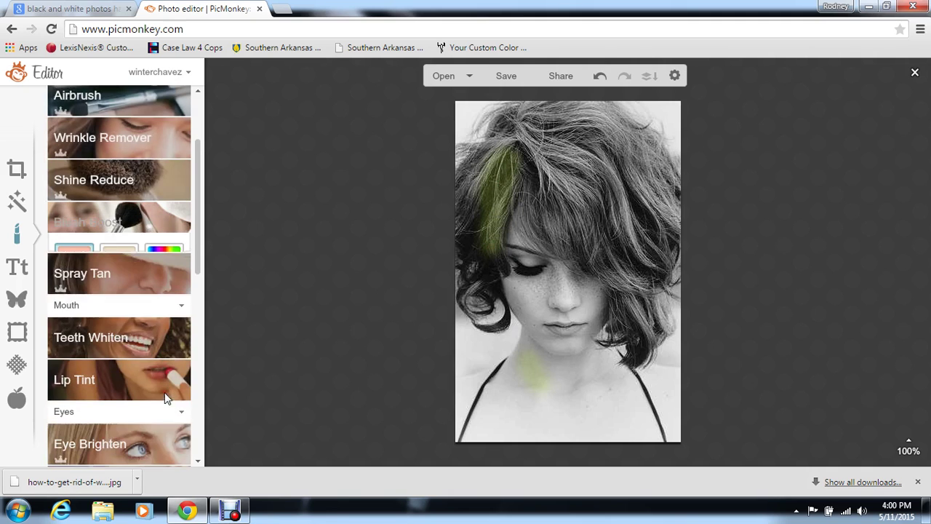
Paint an aqua custom Blush Boost tint across the lower and upper-right chest.
left_click(160, 224)
left_click(163, 256)
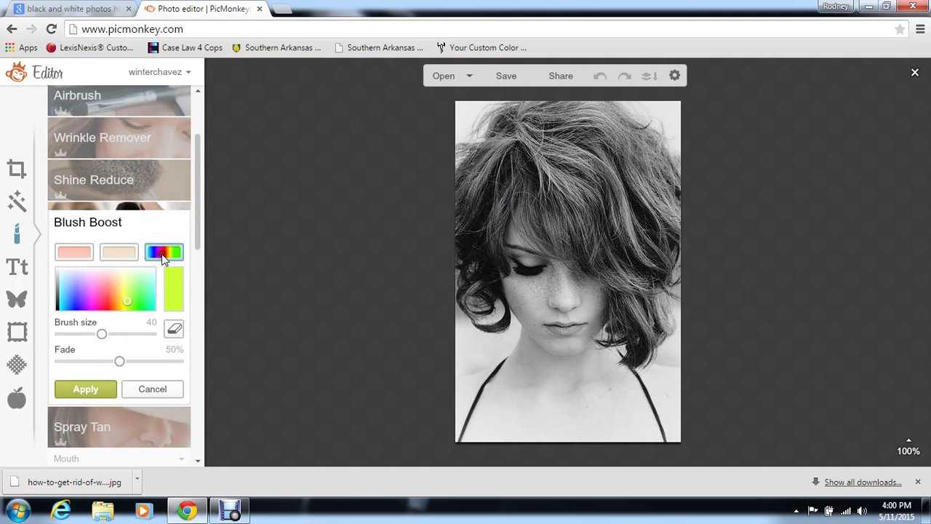
left_click(150, 296)
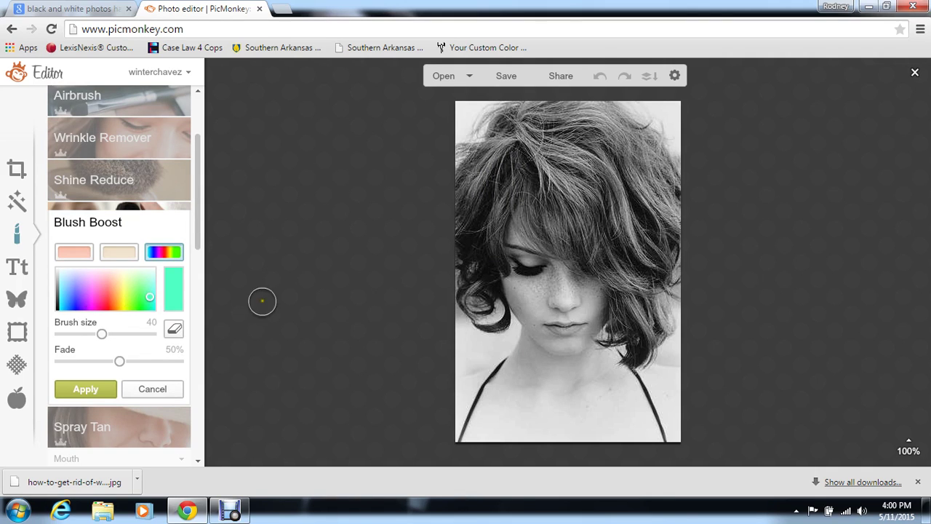
mouse_move(503, 392)
left_mouse_down()
mouse_move(477, 436)
mouse_move(643, 426)
left_mouse_up()
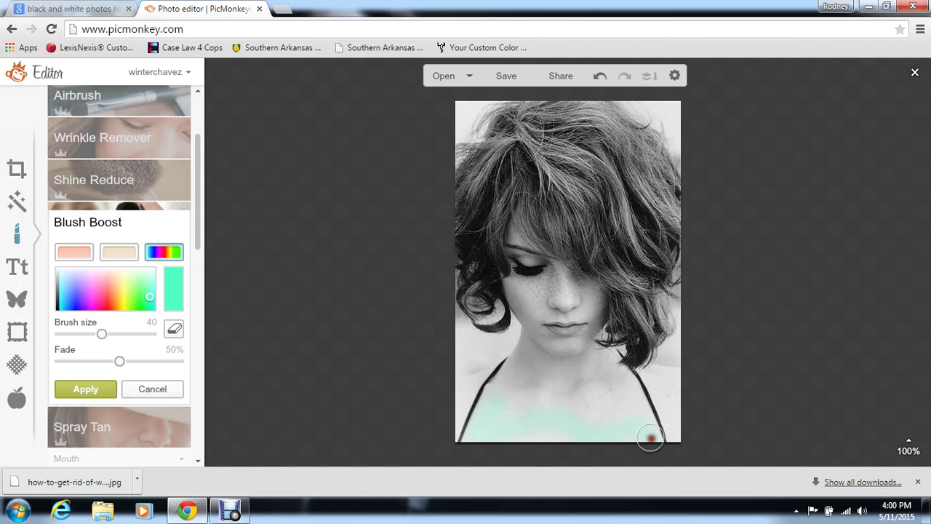
mouse_move(628, 390)
left_mouse_down()
mouse_move(512, 415)
mouse_move(509, 385)
mouse_move(494, 394)
mouse_move(613, 413)
mouse_move(533, 439)
left_mouse_up()
Discard the aqua blush trial, then brush a medium Spray Tan across the chest and cancel it.
left_click(152, 389)
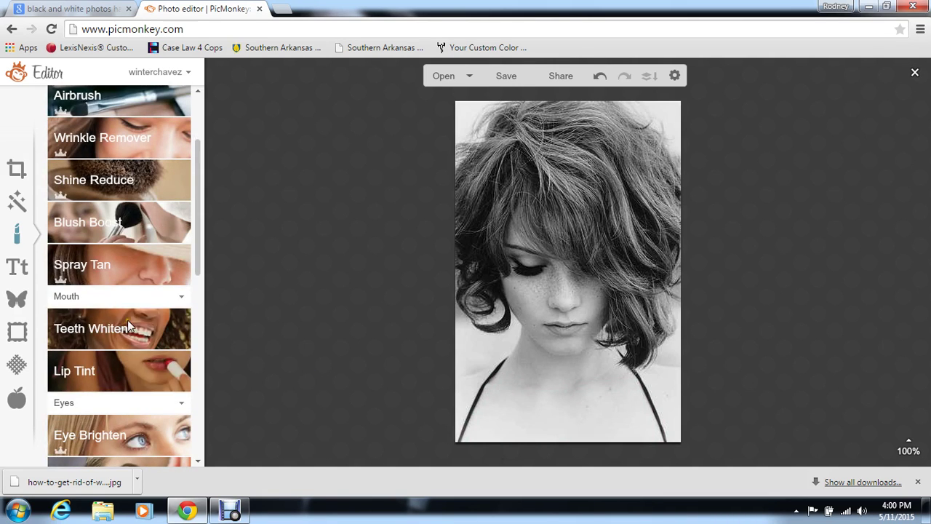
left_click(162, 262)
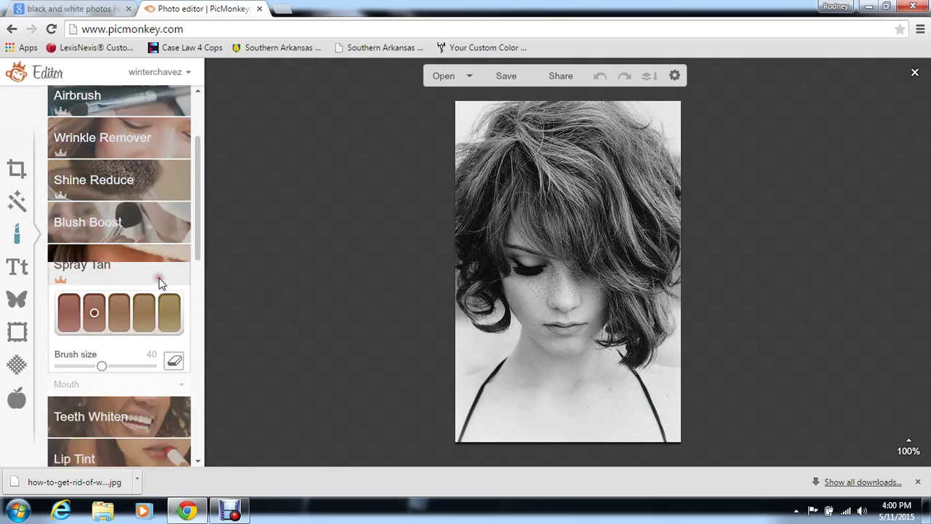
left_click(117, 318)
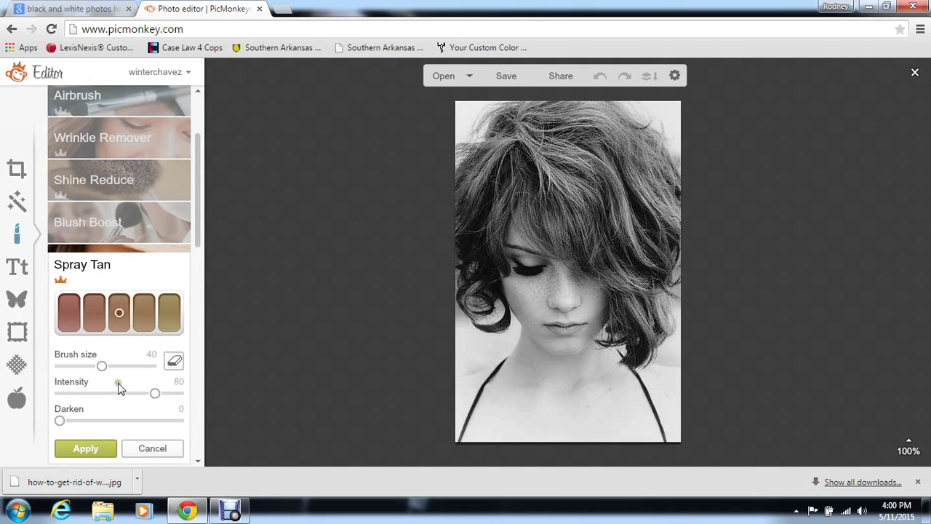
mouse_move(639, 429)
left_mouse_down()
mouse_move(568, 406)
mouse_move(496, 426)
mouse_move(591, 389)
mouse_move(634, 393)
mouse_move(639, 424)
mouse_move(590, 371)
mouse_move(530, 382)
mouse_move(512, 410)
mouse_move(539, 440)
left_mouse_up()
mouse_move(690, 409)
left_mouse_down()
mouse_move(669, 381)
mouse_move(681, 386)
mouse_move(426, 425)
mouse_move(441, 412)
left_mouse_up()
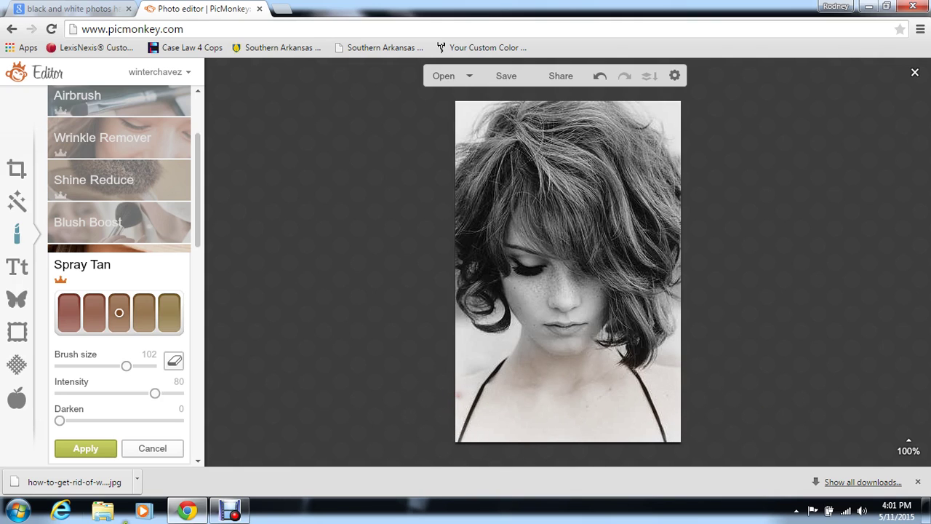
left_click(153, 449)
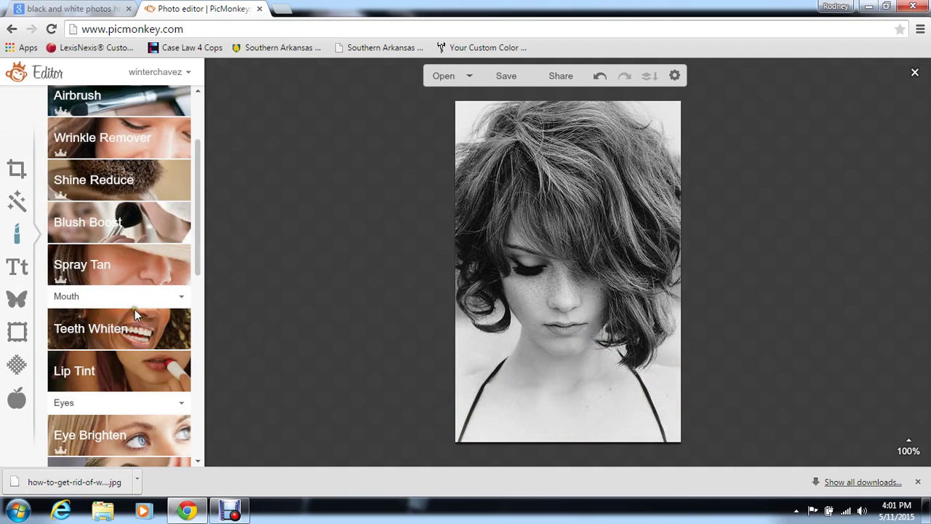
Paint a custom salmon Blush Boost across the chest at brush size 147 and apply it.
left_click(147, 218)
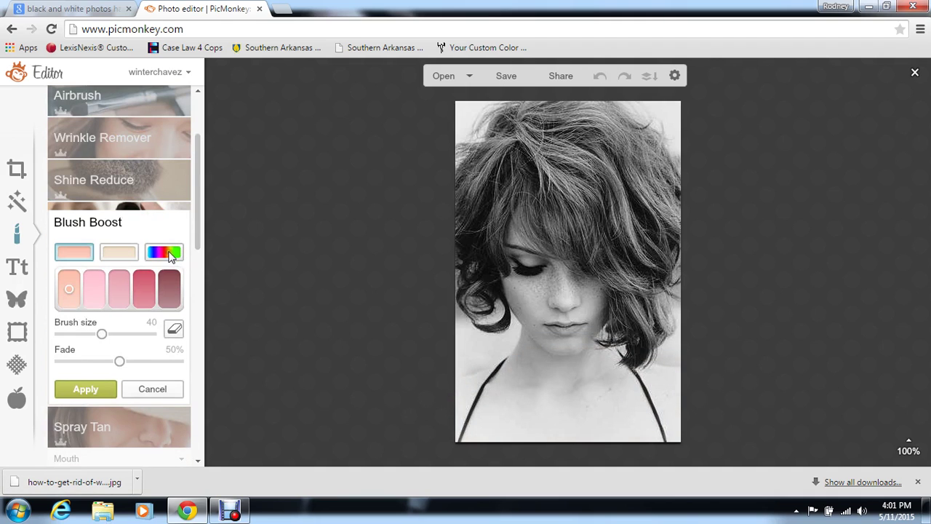
left_click(168, 252)
left_click_drag(111, 283, 113, 284)
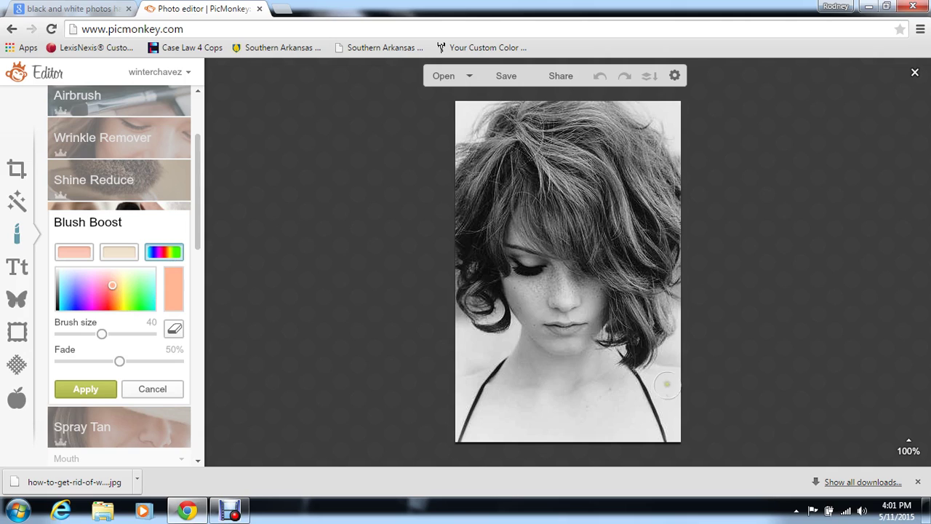
left_click(137, 333)
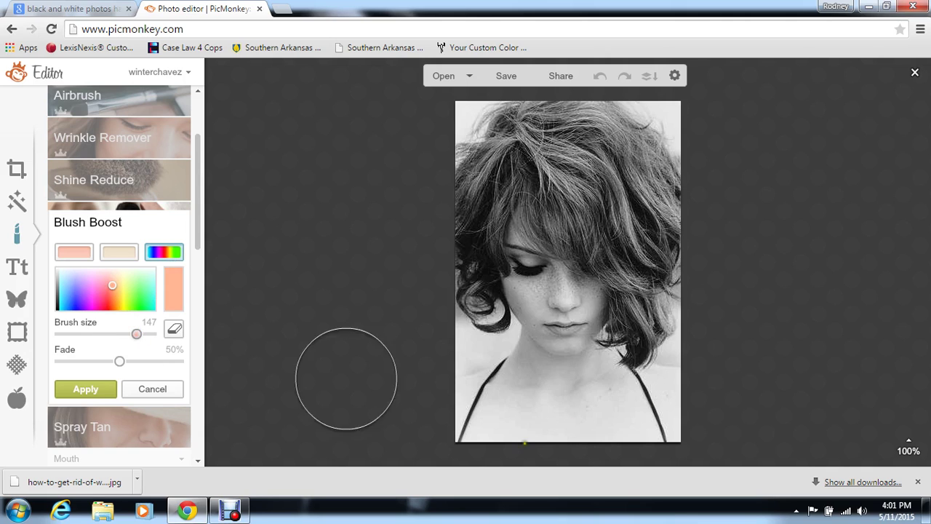
left_click(525, 414)
mouse_move(525, 415)
left_mouse_down()
mouse_move(528, 391)
mouse_move(552, 384)
mouse_move(609, 432)
mouse_move(561, 396)
mouse_move(536, 396)
mouse_move(513, 410)
mouse_move(497, 442)
mouse_move(552, 411)
mouse_move(608, 363)
mouse_move(659, 395)
mouse_move(568, 414)
mouse_move(469, 396)
mouse_move(471, 413)
mouse_move(534, 396)
mouse_move(551, 405)
left_mouse_up()
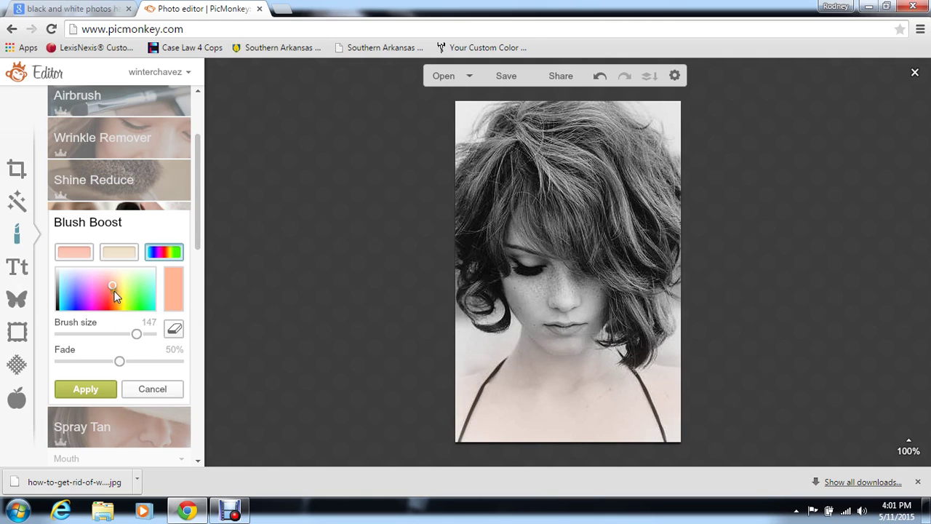
left_click(112, 290)
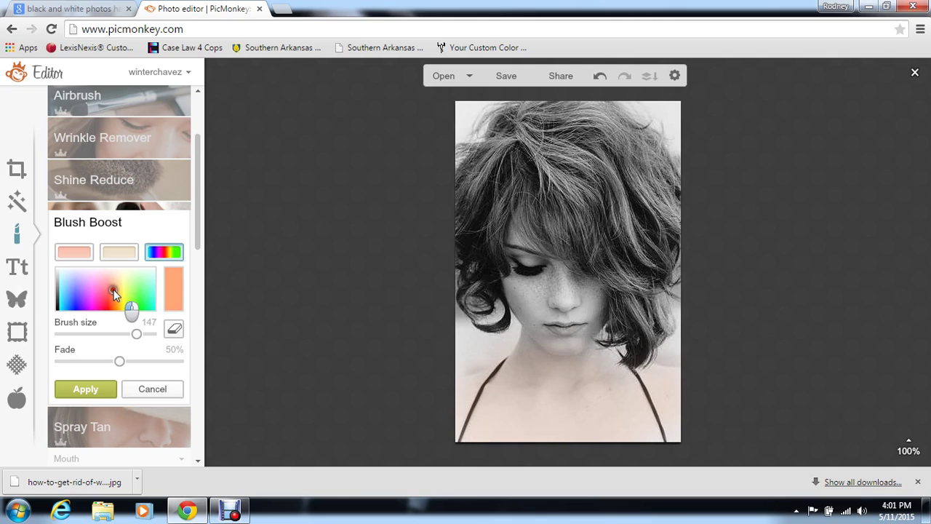
mouse_move(622, 393)
left_mouse_down()
mouse_move(645, 408)
mouse_move(553, 414)
mouse_move(523, 401)
mouse_move(443, 421)
left_mouse_up()
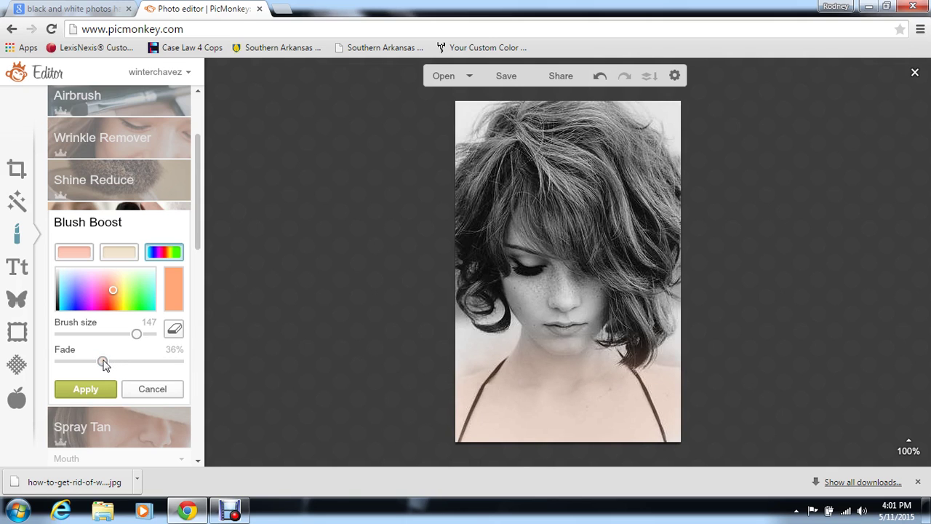
left_click(76, 390)
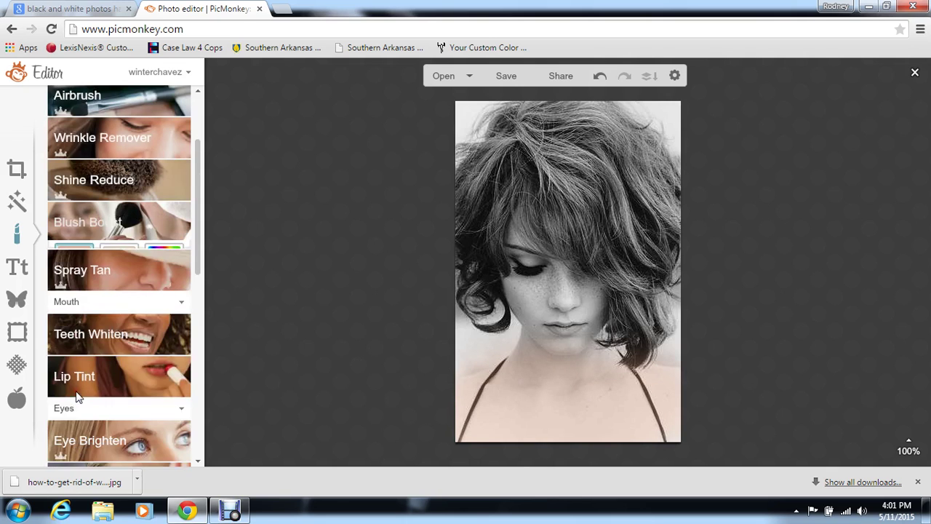
Try a Spray Tan over the neck and chest, then discard it.
left_click(111, 282)
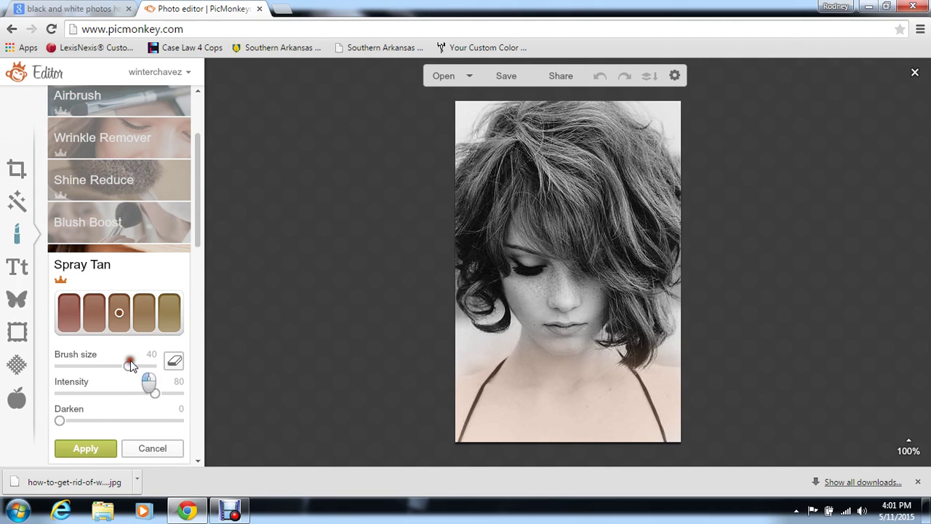
mouse_move(589, 402)
left_mouse_down()
mouse_move(525, 379)
mouse_move(498, 414)
mouse_move(502, 430)
mouse_move(553, 418)
mouse_move(606, 431)
mouse_move(600, 382)
mouse_move(627, 416)
mouse_move(658, 405)
mouse_move(650, 385)
mouse_move(631, 400)
mouse_move(507, 397)
mouse_move(468, 406)
left_mouse_up()
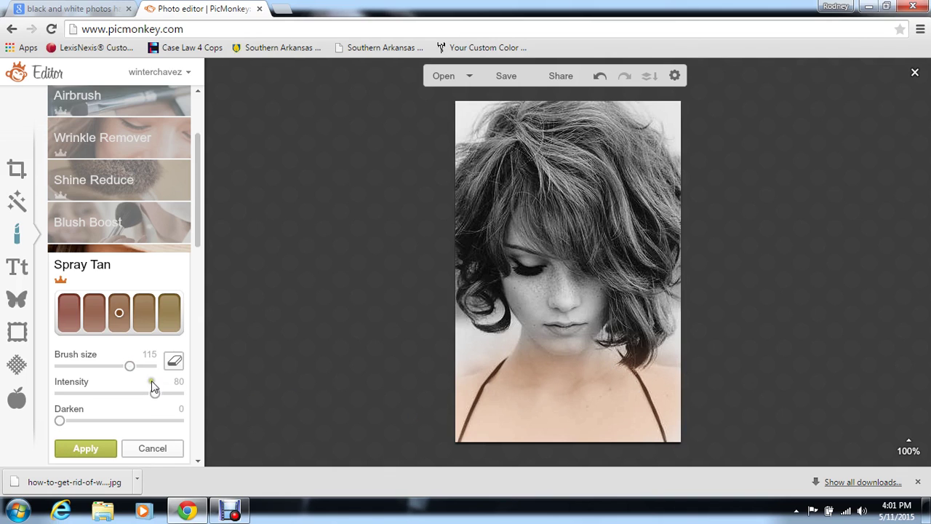
left_click(140, 450)
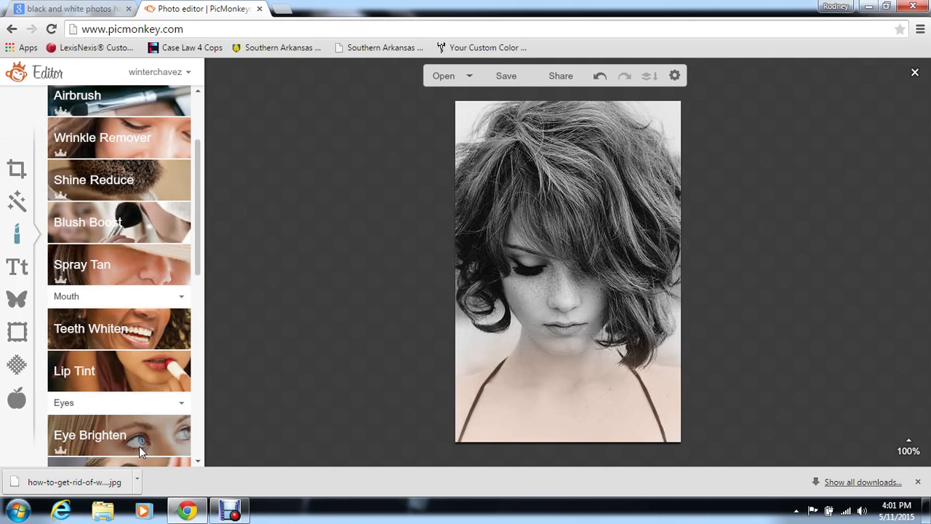
Undo the chest blush twice, delete the Hair Color Chart overlay, and restore the Debut recorder window.
left_click(598, 75)
left_click(599, 76)
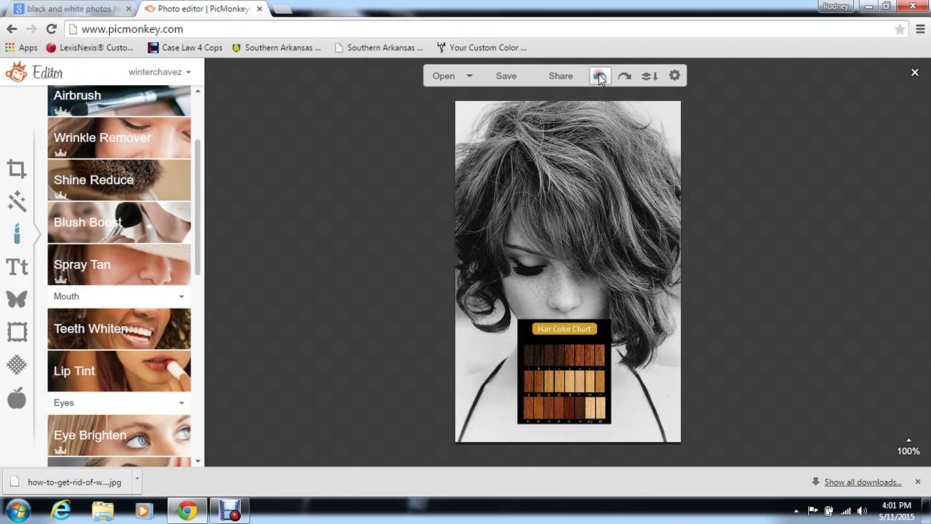
left_click(575, 344)
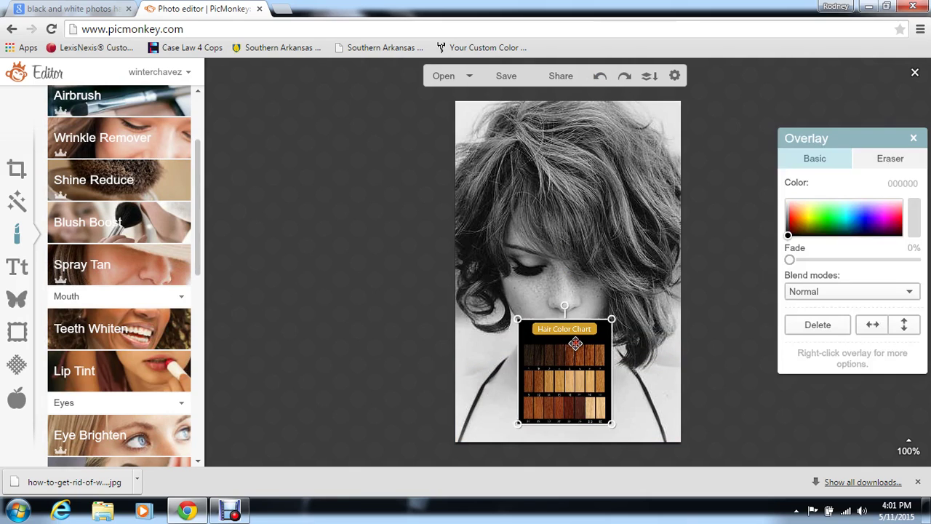
left_click(816, 327)
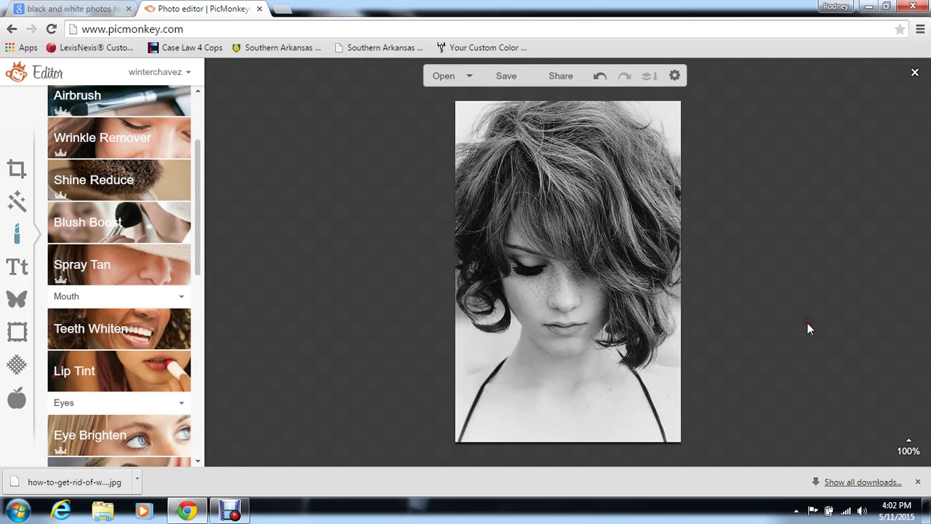
left_click(244, 513)
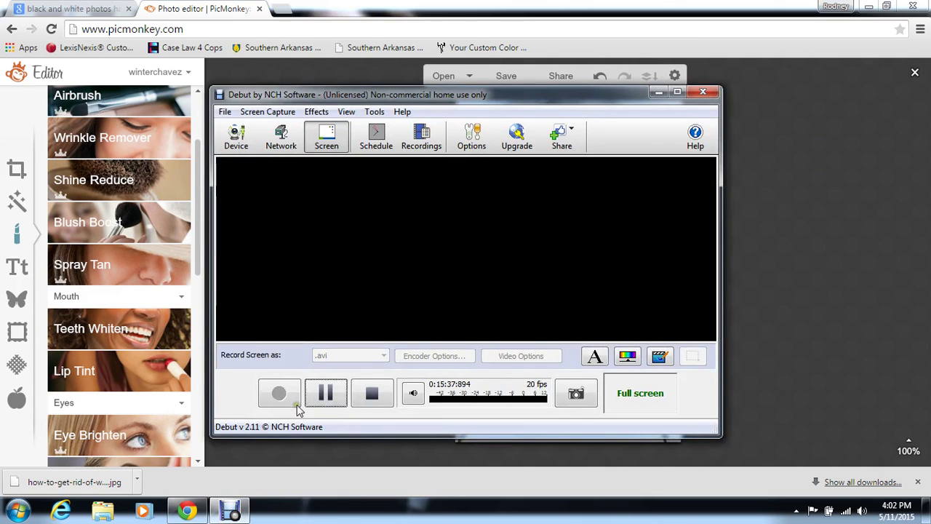